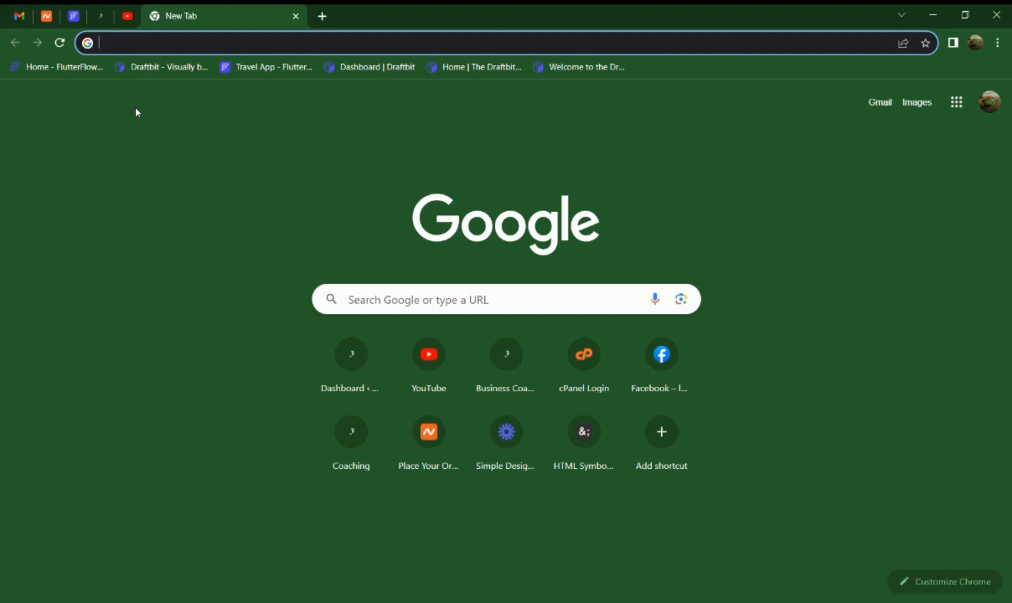
Go to the canva.com website.
{"action": "type", "text": "csr"}
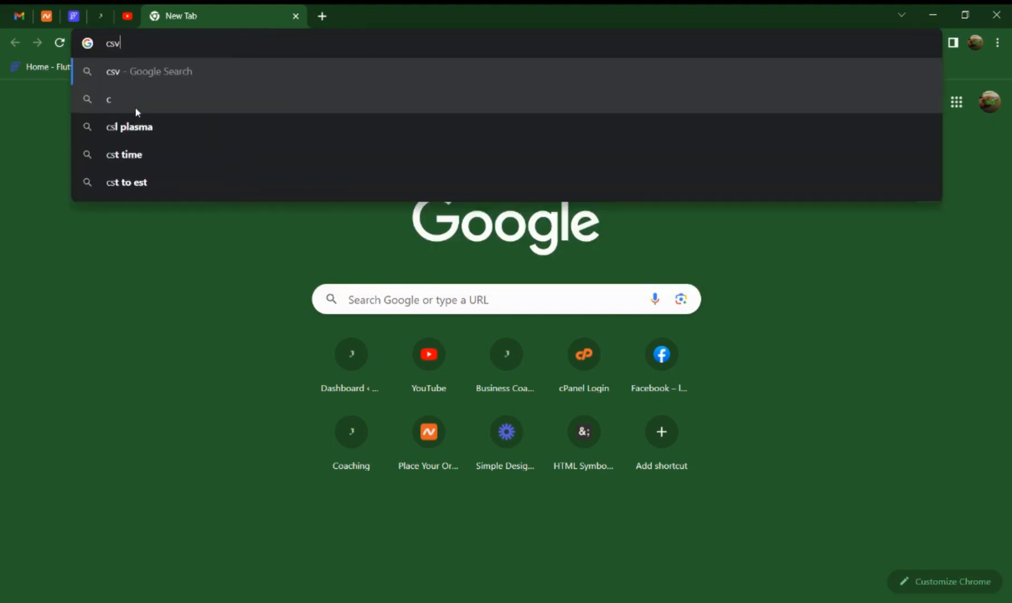
{"action": "key", "text": "BackSpace"}
{"action": "key", "text": "BackSpace"}
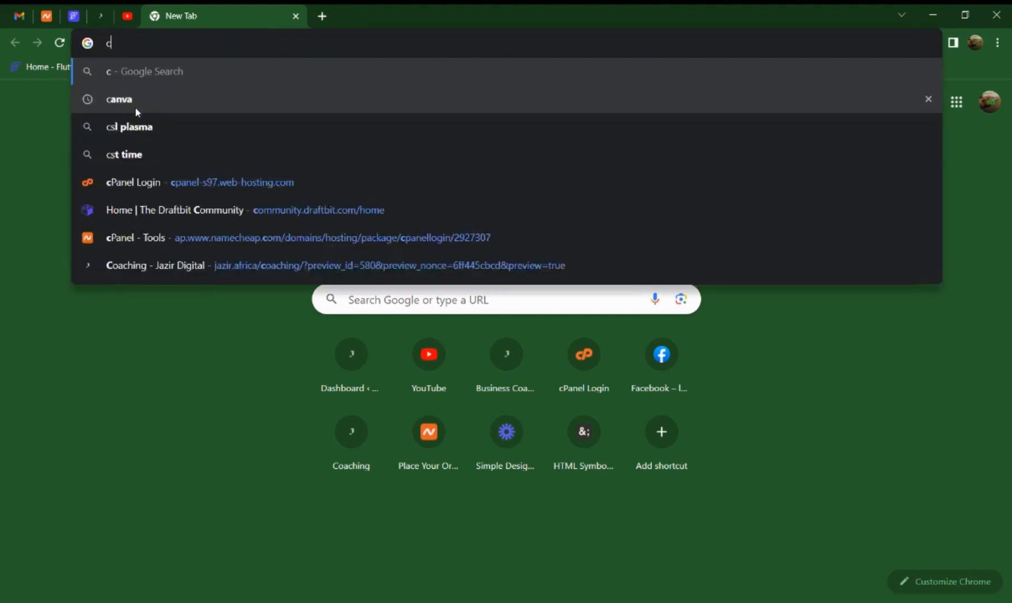
{"action": "type", "text": "anva"}
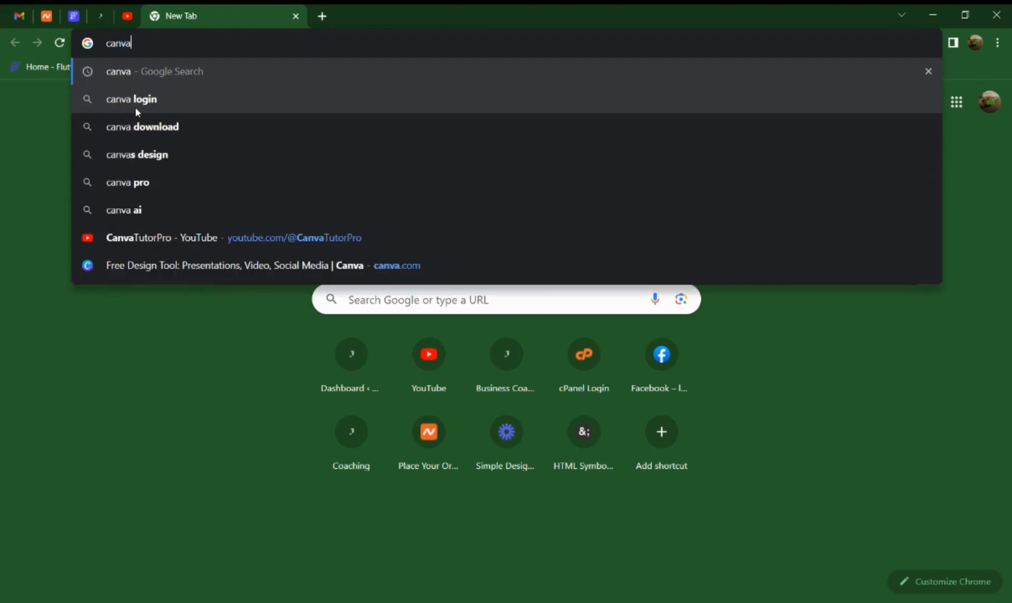
{"action": "type", "text": ".co"}
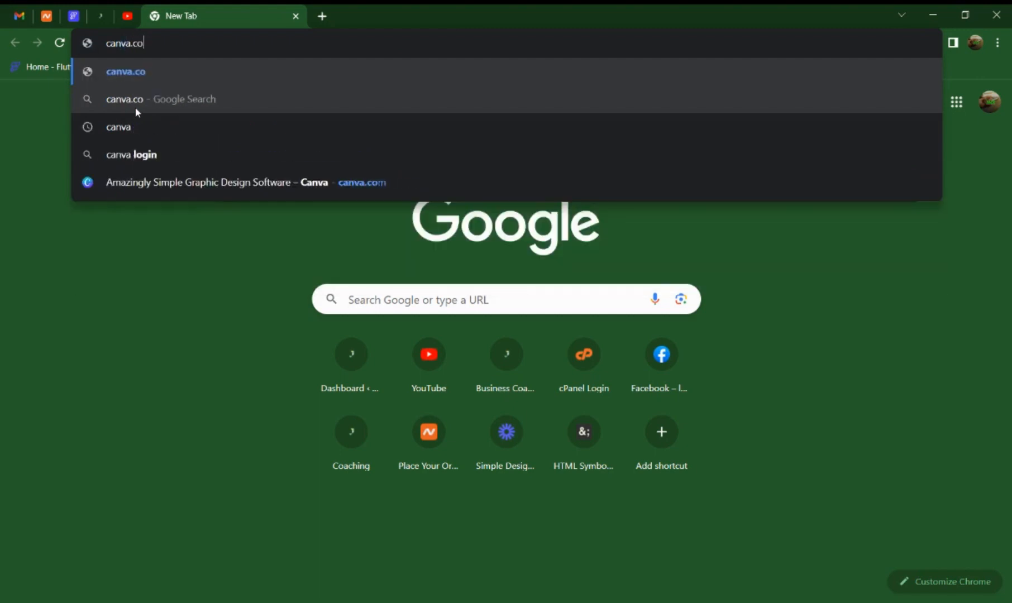
{"action": "type", "text": "m"}
{"action": "key", "text": "Return"}
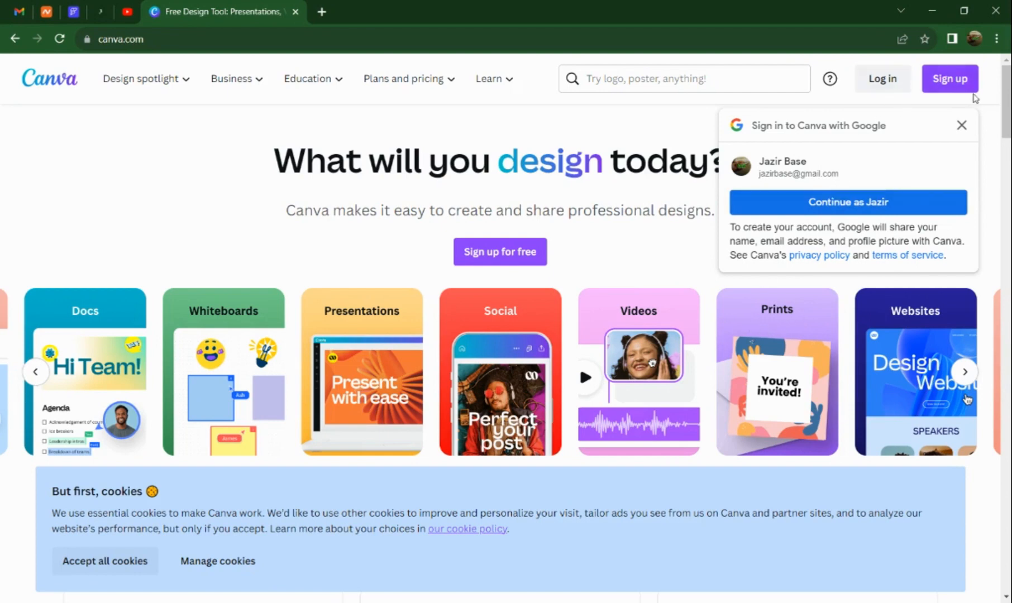
Bring up the sign-up options, accept all cookies, and dismiss the sign-up dialog.
{"action": "left_click", "coordinate": [954, 85]}
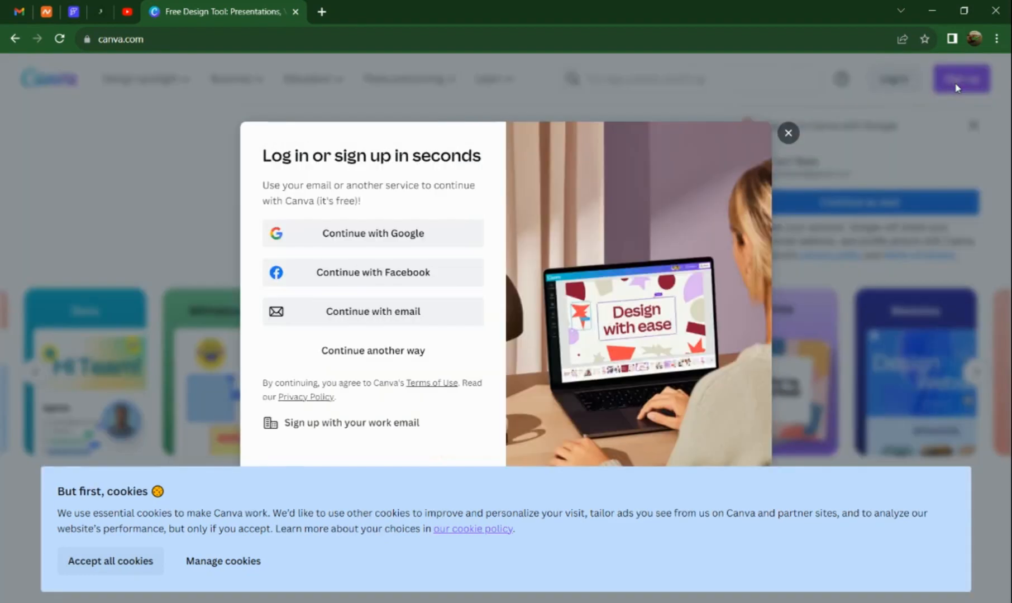
{"action": "left_click", "coordinate": [107, 567]}
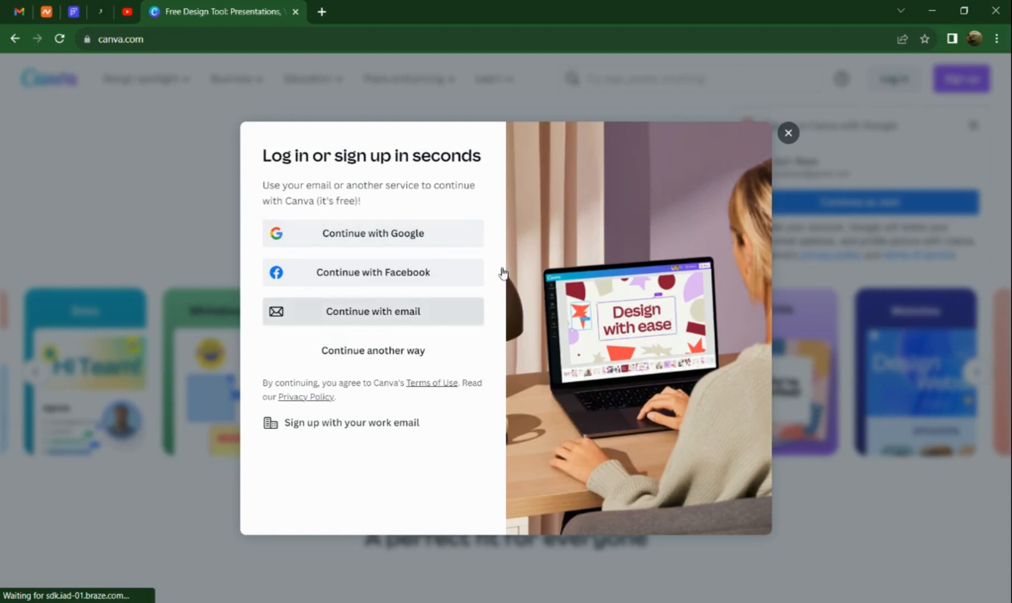
{"action": "left_click", "coordinate": [788, 134]}
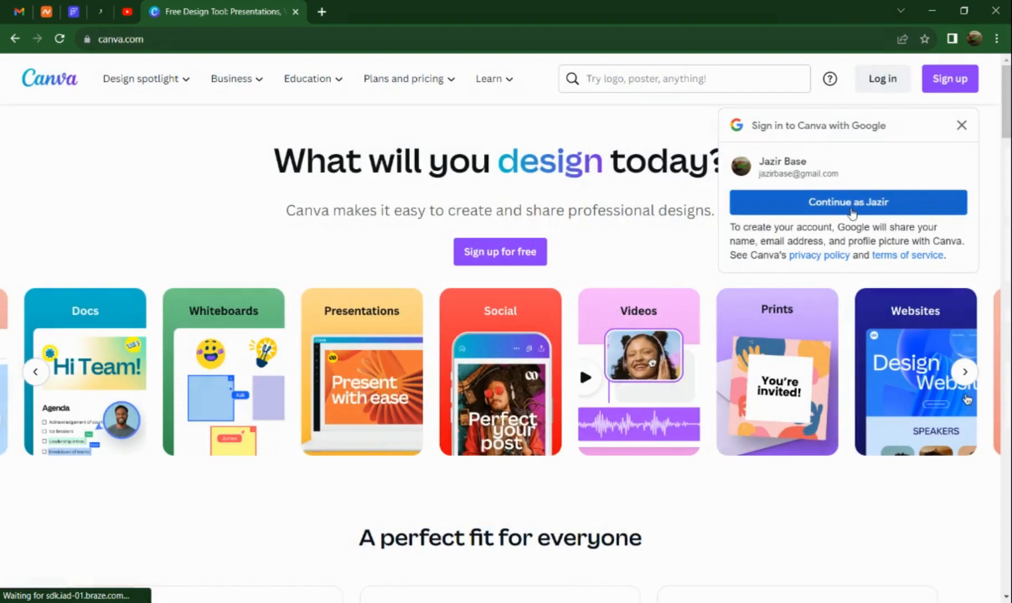
Sign in with the suggested Google account and dismiss the privacy policy update notice.
{"action": "left_click", "coordinate": [853, 211]}
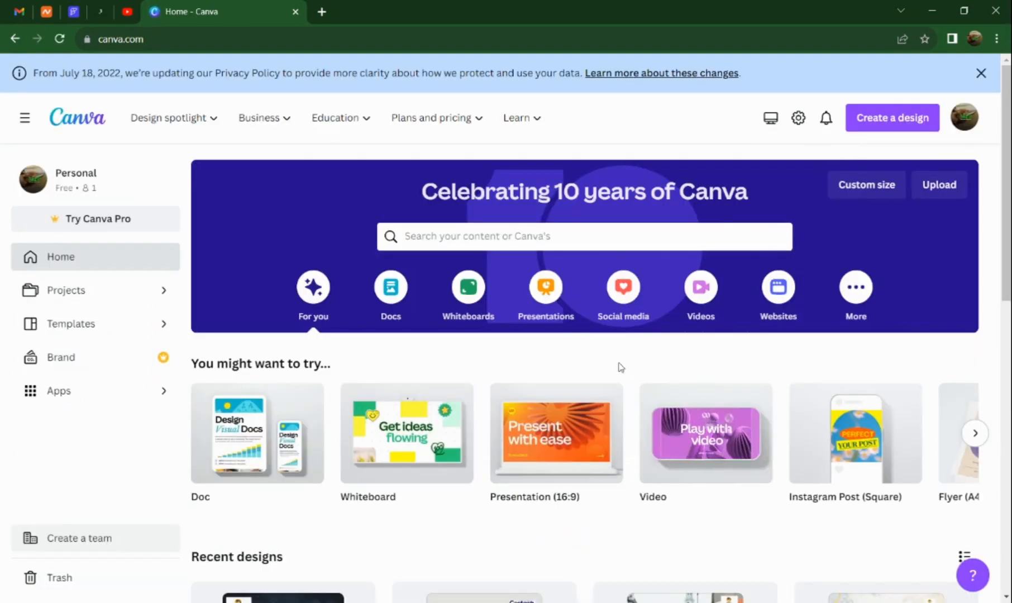
{"action": "left_click", "coordinate": [980, 74]}
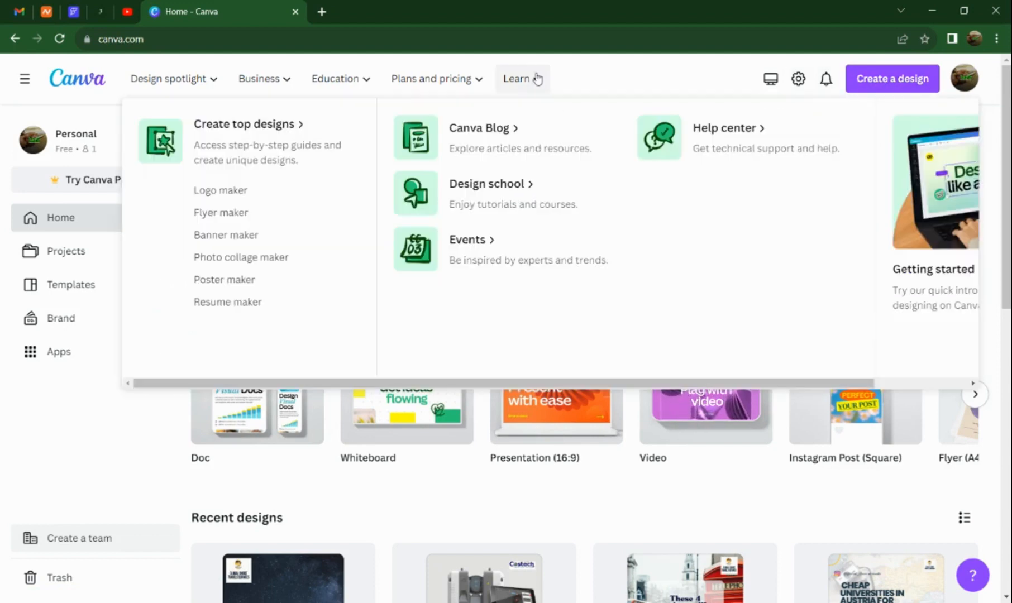
Examine the site's header categories and the suggested design types and recent designs on the home page.
{"action": "mouse_move", "coordinate": [447, 85]}
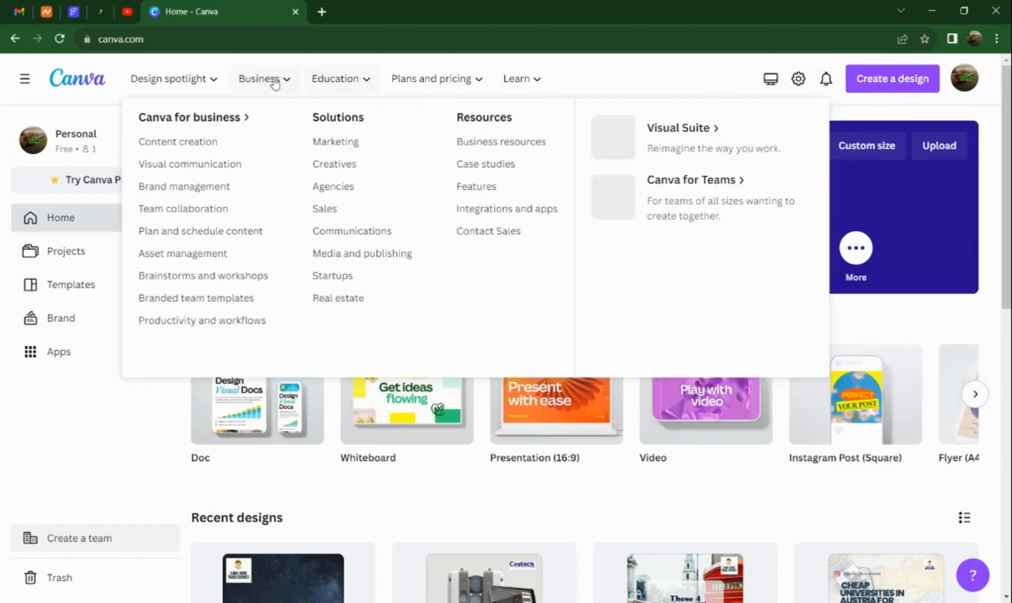
{"action": "mouse_move", "coordinate": [190, 82]}
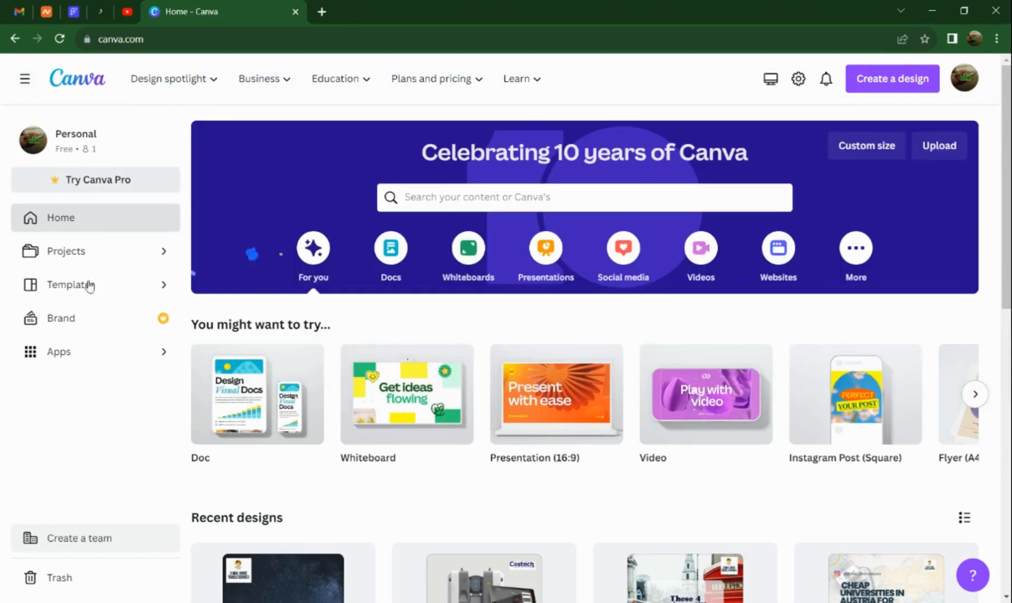
{"action": "scroll", "coordinate": [595, 343], "scroll_direction": "down", "scroll_amount": 8}
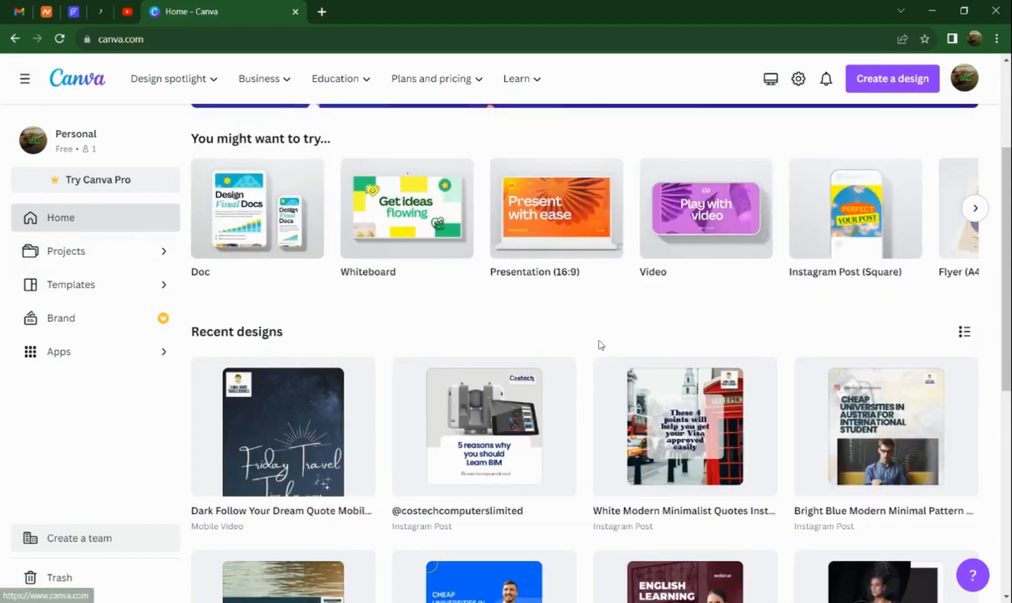
{"action": "scroll", "coordinate": [372, 278], "scroll_direction": "up", "scroll_amount": 2}
{"action": "scroll", "coordinate": [613, 252], "scroll_direction": "down", "scroll_amount": 4}
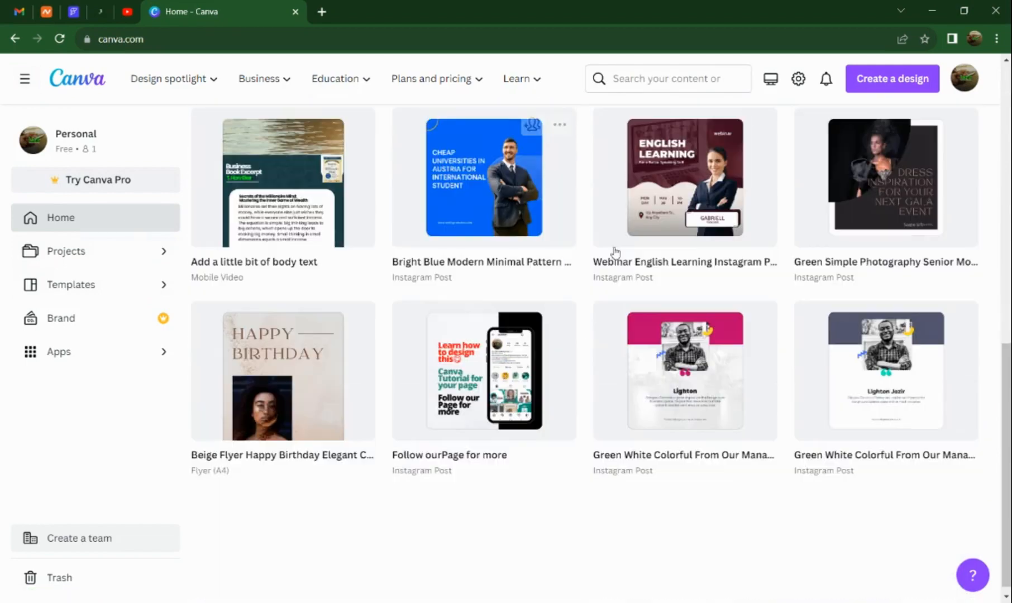
{"action": "scroll", "coordinate": [581, 335], "scroll_direction": "up", "scroll_amount": 5}
{"action": "scroll", "coordinate": [547, 395], "scroll_direction": "up", "scroll_amount": 7}
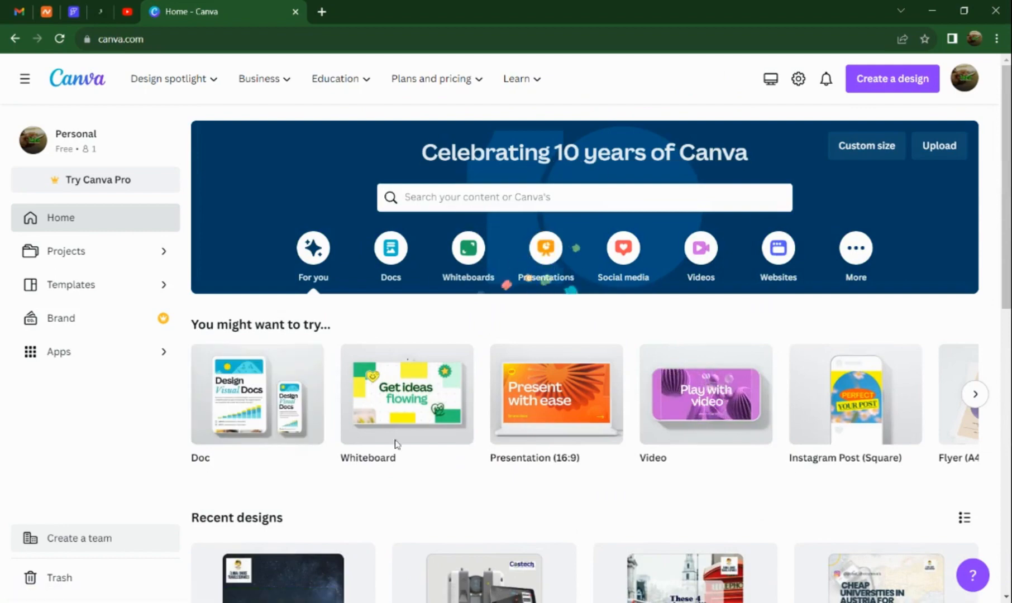
{"action": "scroll", "coordinate": [553, 394], "scroll_direction": "down", "scroll_amount": 5}
{"action": "scroll", "coordinate": [535, 354], "scroll_direction": "down", "scroll_amount": 2}
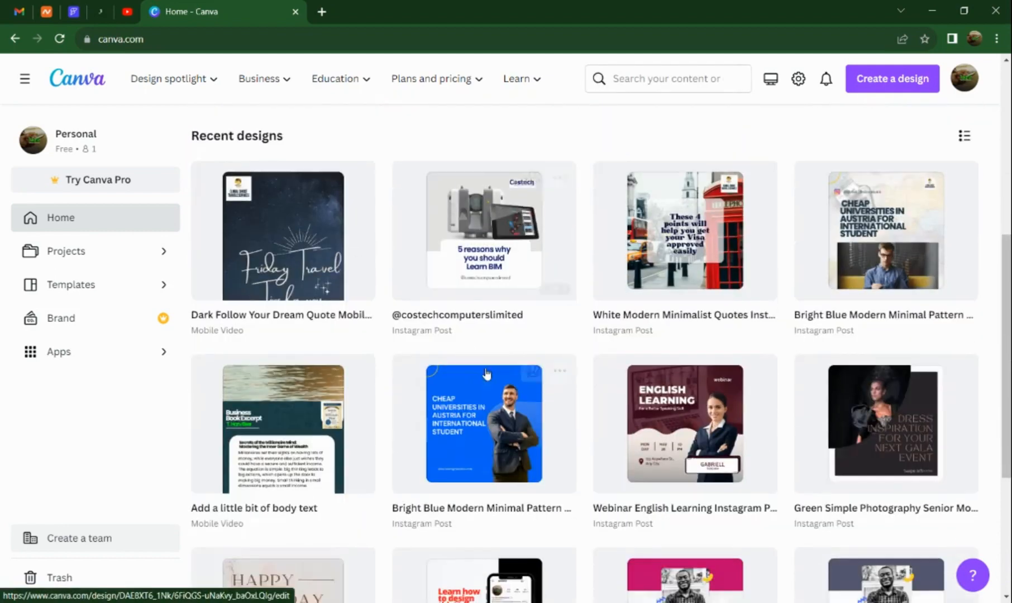
{"action": "scroll", "coordinate": [239, 332], "scroll_direction": "up", "scroll_amount": 5}
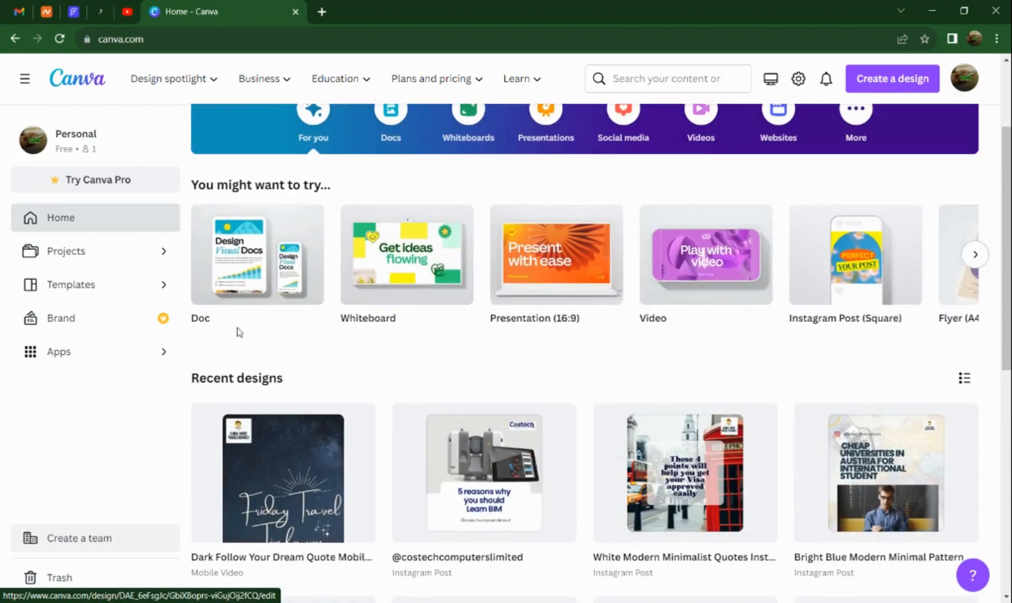
Look through the recent items, folders and designs on the Projects page, and return to the home page.
{"action": "left_click", "coordinate": [78, 262]}
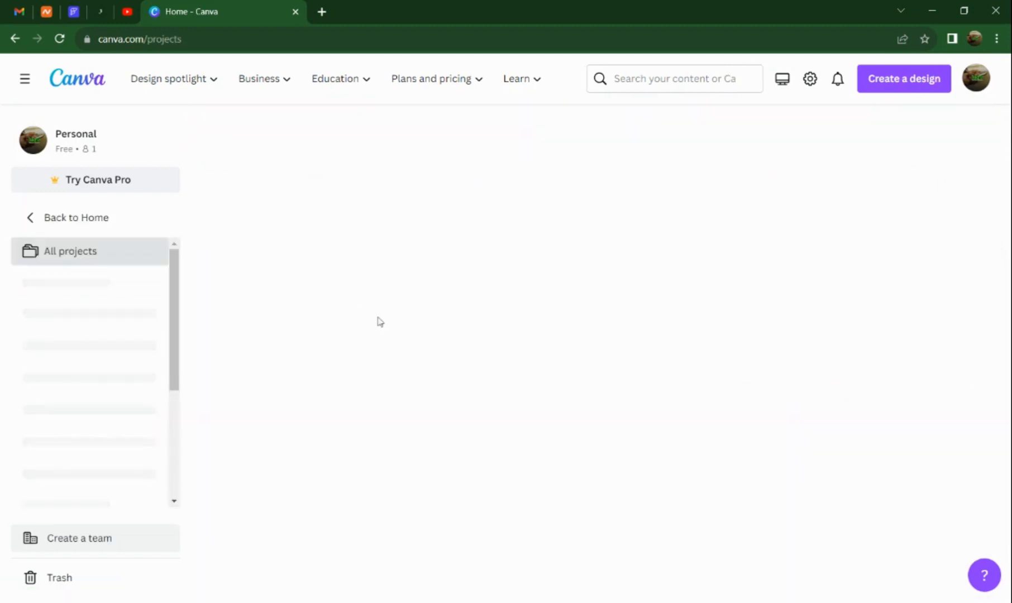
{"action": "scroll", "coordinate": [450, 342], "scroll_direction": "down", "scroll_amount": 1}
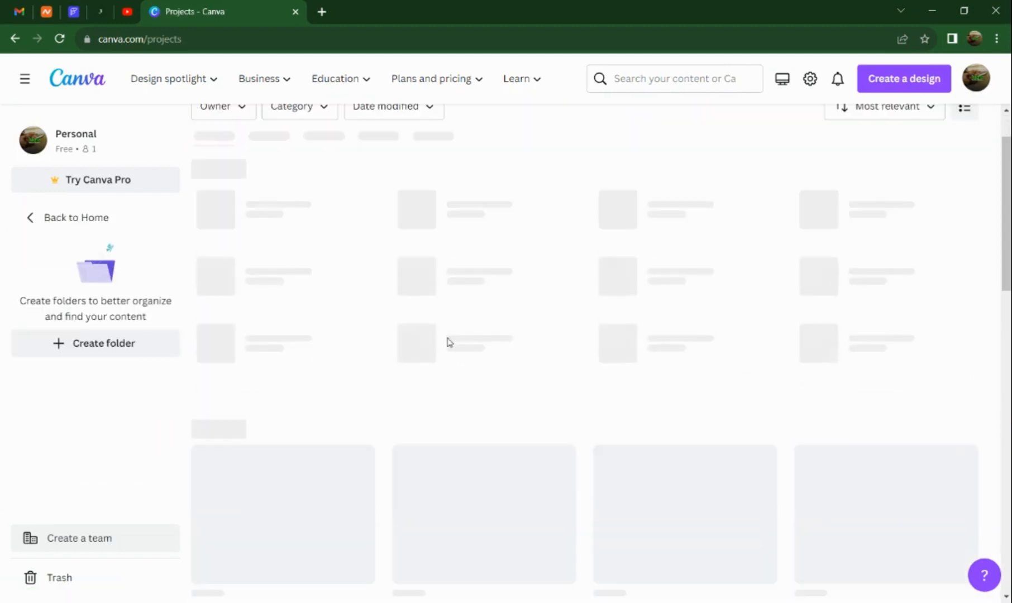
{"action": "scroll", "coordinate": [426, 341], "scroll_direction": "up", "scroll_amount": 1}
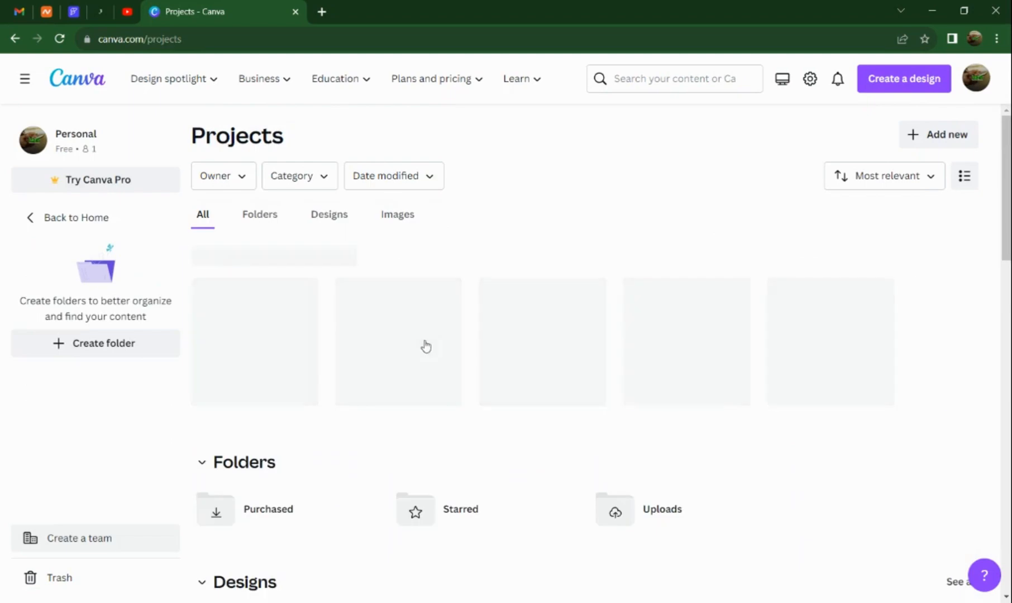
{"action": "scroll", "coordinate": [426, 347], "scroll_direction": "down", "scroll_amount": 1}
{"action": "scroll", "coordinate": [425, 345], "scroll_direction": "down", "scroll_amount": 5}
{"action": "scroll", "coordinate": [427, 344], "scroll_direction": "down", "scroll_amount": 3}
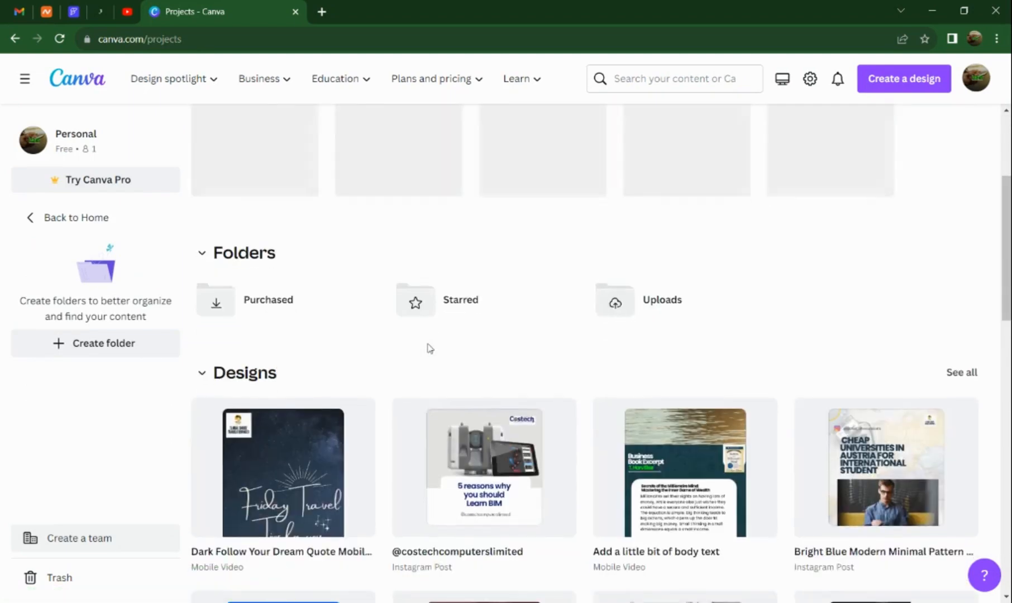
{"action": "scroll", "coordinate": [424, 338], "scroll_direction": "down", "scroll_amount": 4}
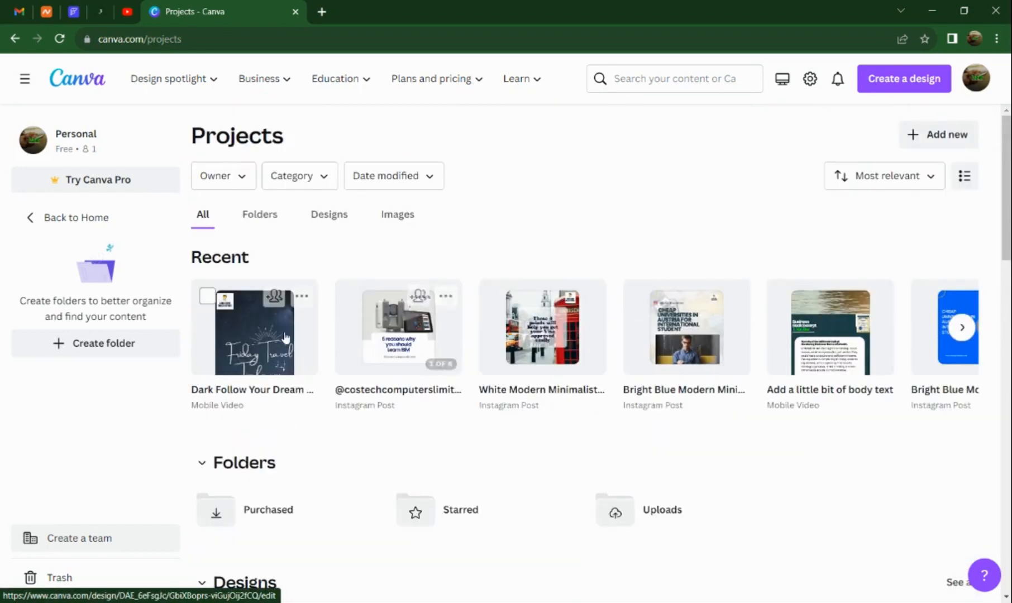
{"action": "left_click", "coordinate": [33, 220]}
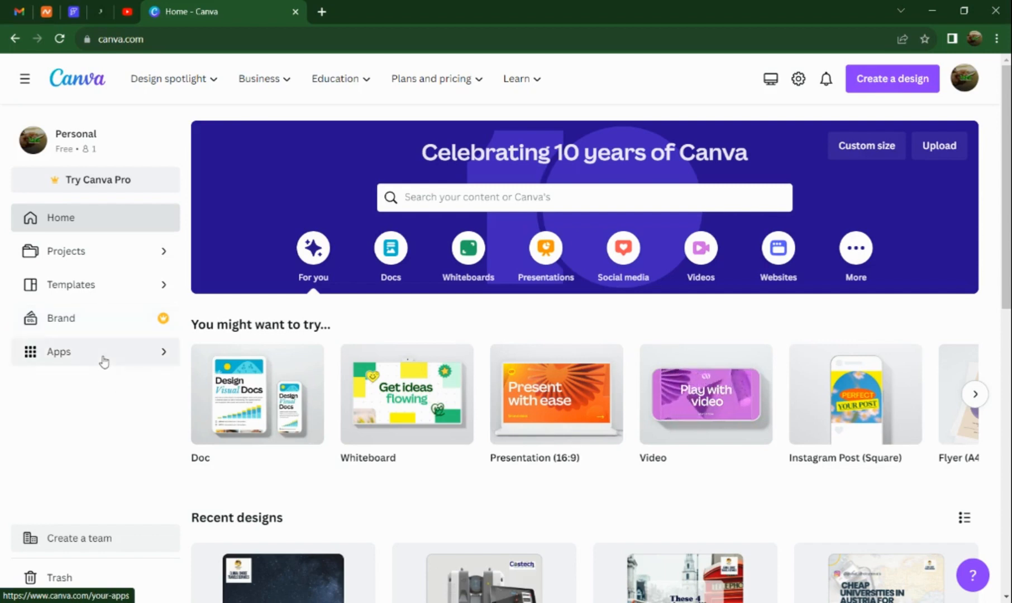
Examine the trending, new, productivity, design and publishing apps on the Apps page, and return to the home page.
{"action": "left_click", "coordinate": [103, 362]}
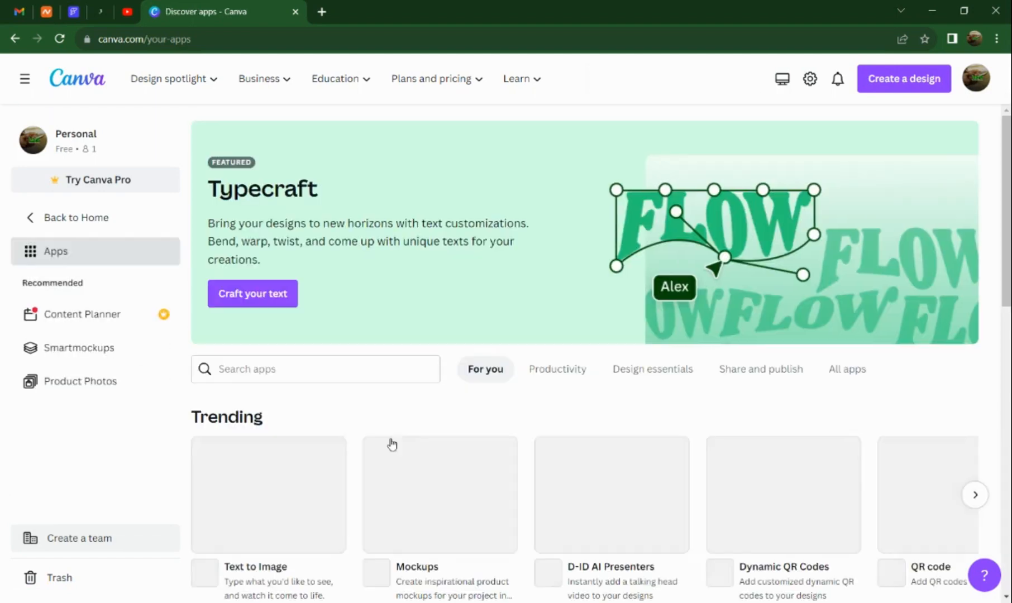
{"action": "scroll", "coordinate": [420, 408], "scroll_direction": "down", "scroll_amount": 3}
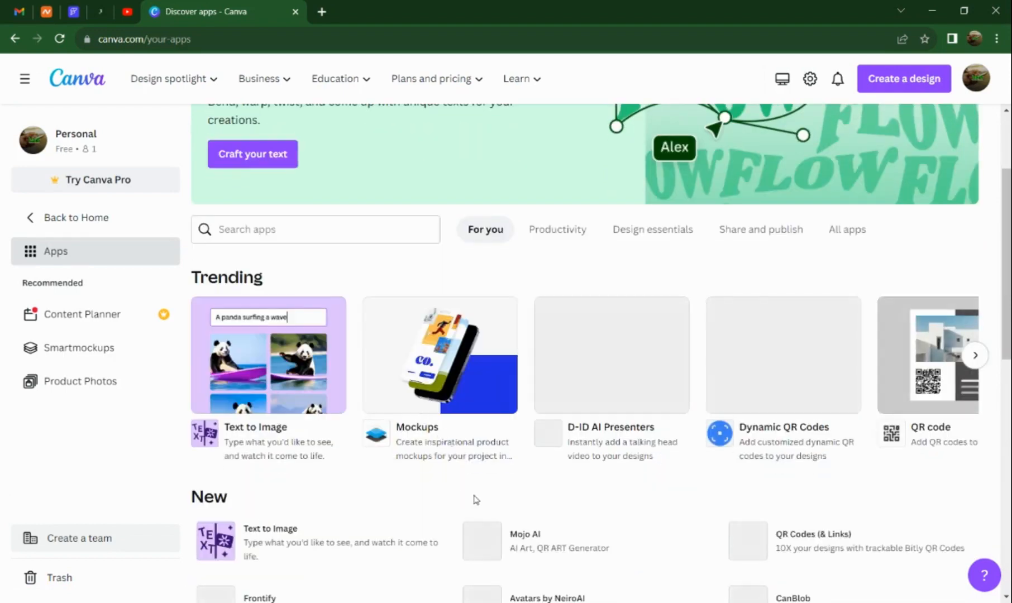
{"action": "scroll", "coordinate": [446, 468], "scroll_direction": "up", "scroll_amount": 1}
{"action": "scroll", "coordinate": [445, 468], "scroll_direction": "up", "scroll_amount": 2}
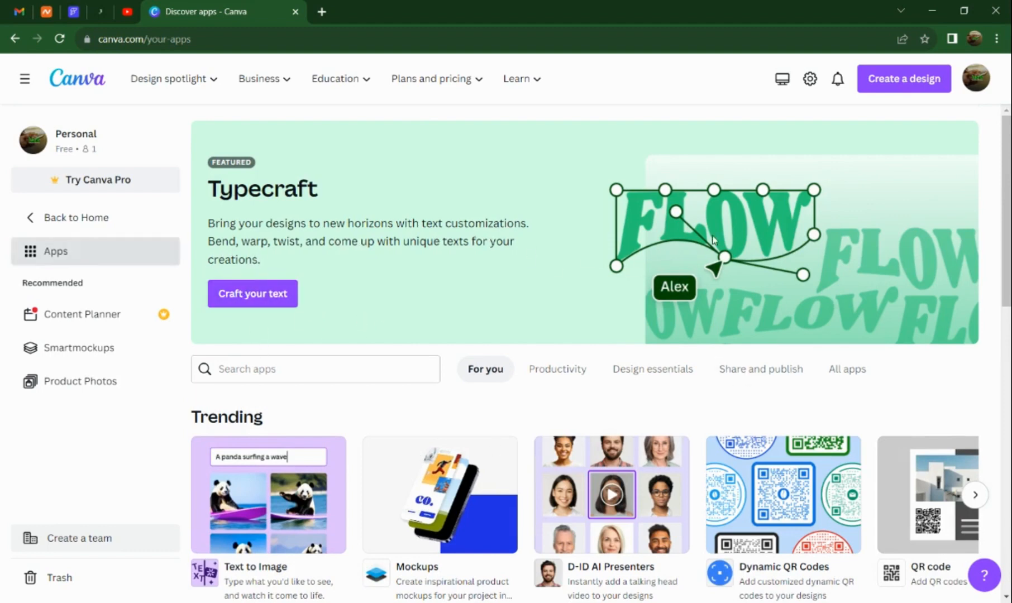
{"action": "scroll", "coordinate": [743, 291], "scroll_direction": "down", "scroll_amount": 6}
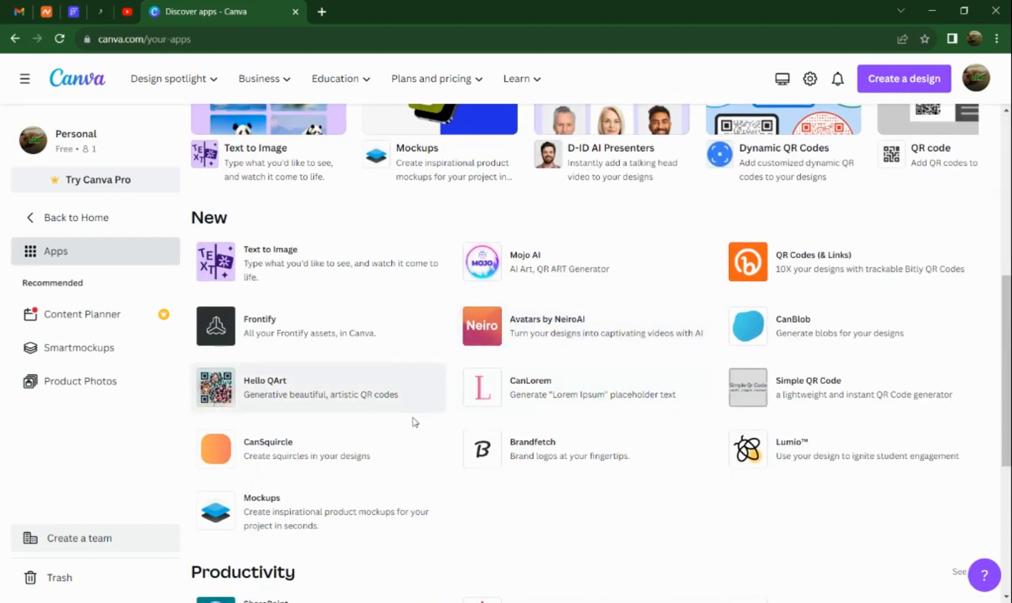
{"action": "scroll", "coordinate": [414, 423], "scroll_direction": "down", "scroll_amount": 5}
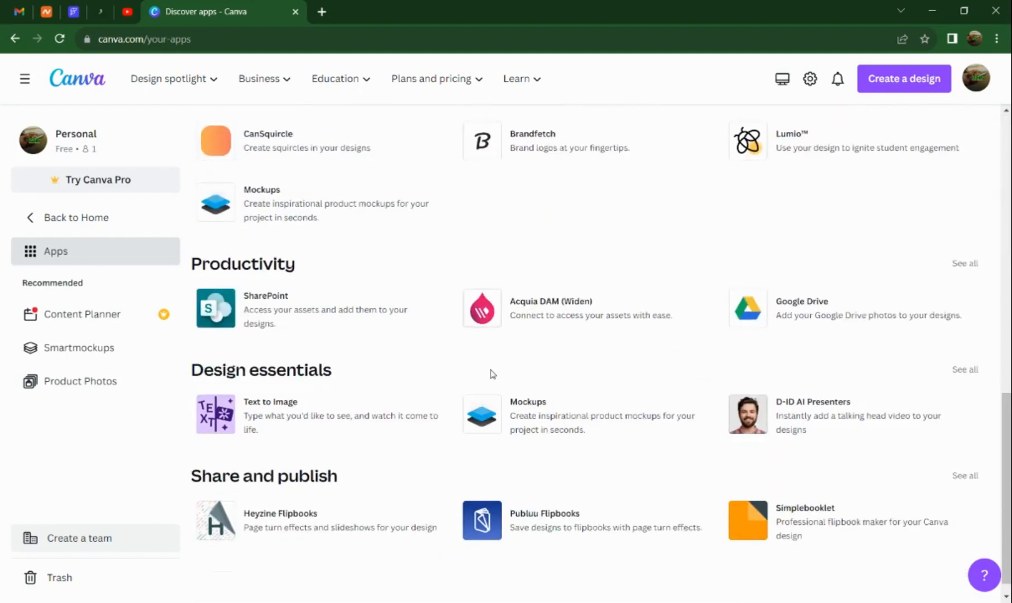
{"action": "scroll", "coordinate": [357, 467], "scroll_direction": "up", "scroll_amount": 5}
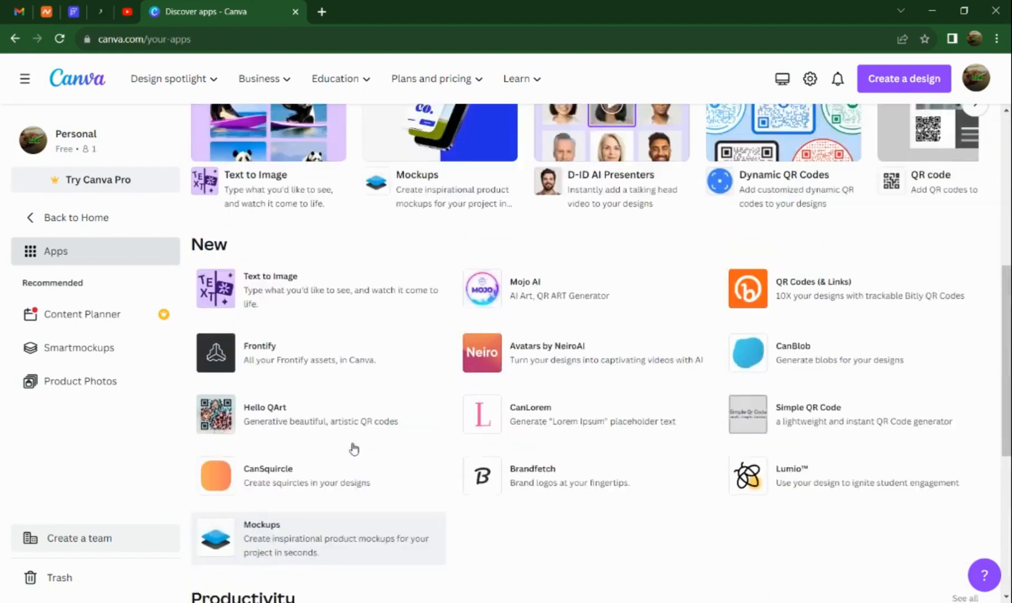
{"action": "scroll", "coordinate": [354, 449], "scroll_direction": "up", "scroll_amount": 7}
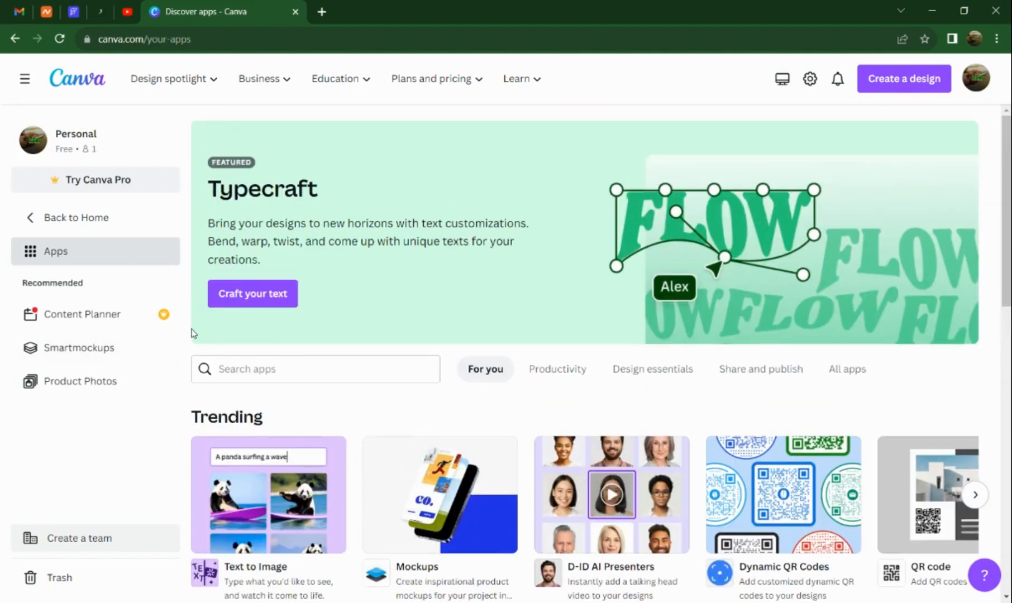
{"action": "scroll", "coordinate": [348, 442], "scroll_direction": "down", "scroll_amount": 2}
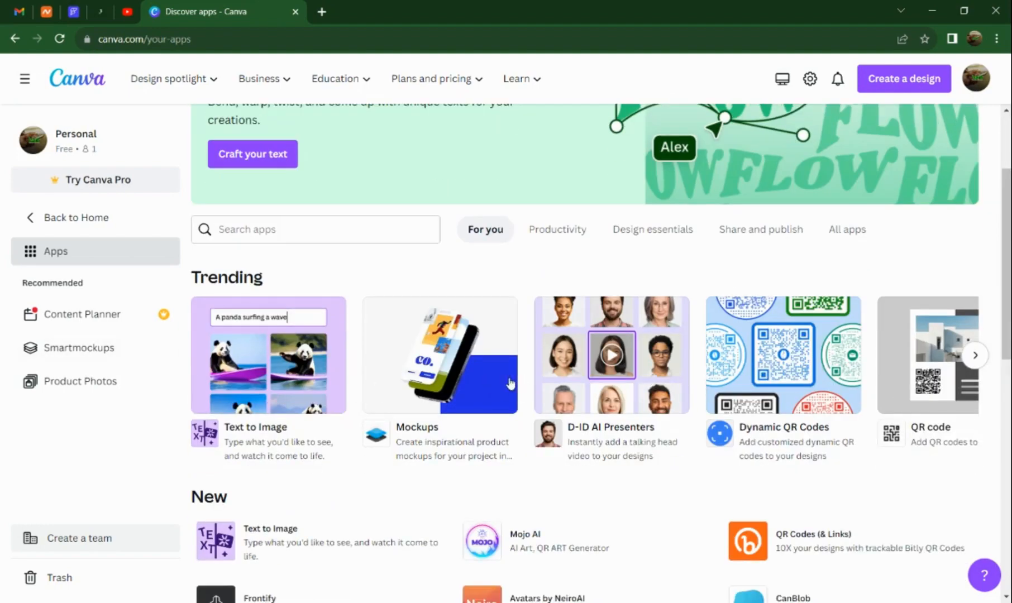
{"action": "scroll", "coordinate": [784, 274], "scroll_direction": "down", "scroll_amount": 2}
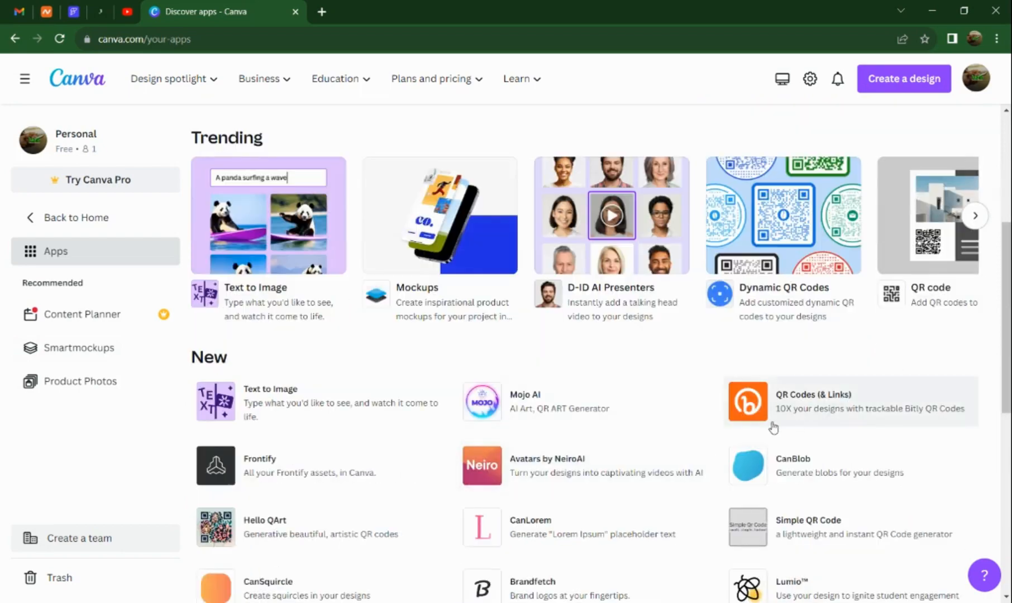
{"action": "scroll", "coordinate": [771, 423], "scroll_direction": "down", "scroll_amount": 2}
{"action": "scroll", "coordinate": [202, 348], "scroll_direction": "up", "scroll_amount": 6}
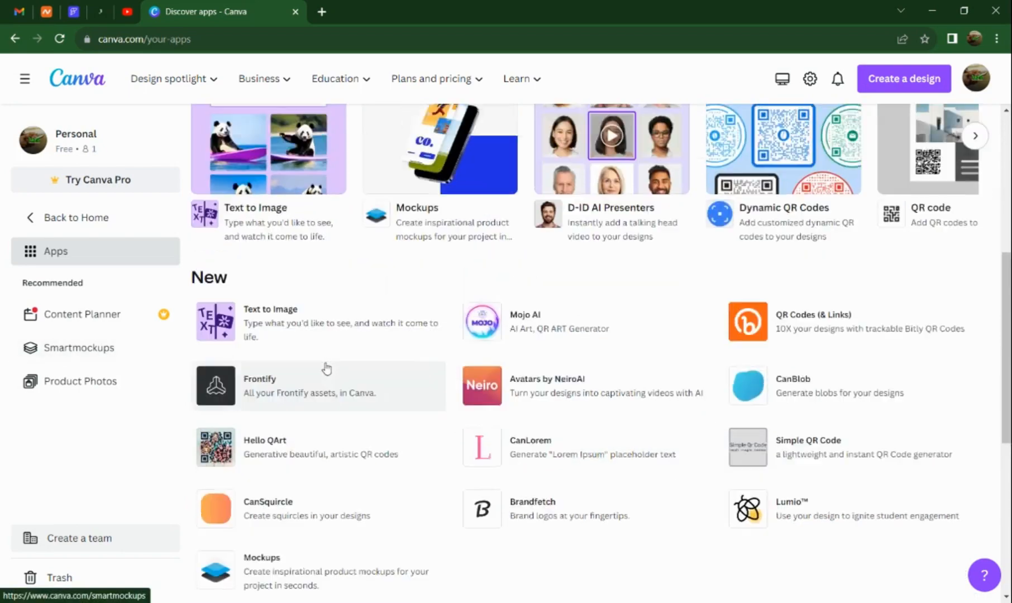
{"action": "scroll", "coordinate": [202, 348], "scroll_direction": "up", "scroll_amount": 1}
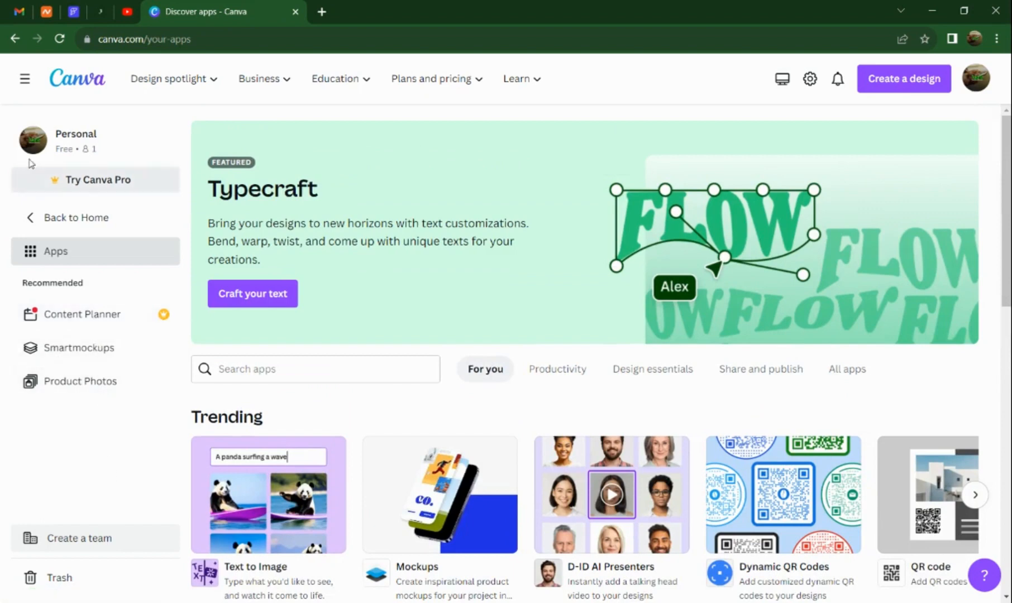
{"action": "left_click", "coordinate": [52, 220]}
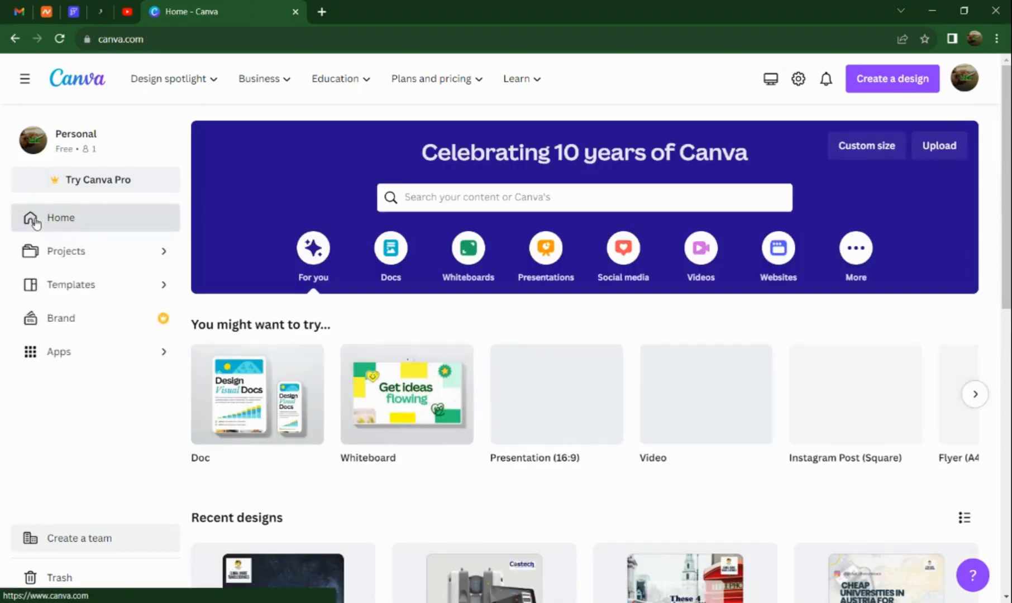
Examine the recommended formats, popular topics, featured collections and suggested designs on the Templates page, and return to the home page.
{"action": "left_click", "coordinate": [94, 286]}
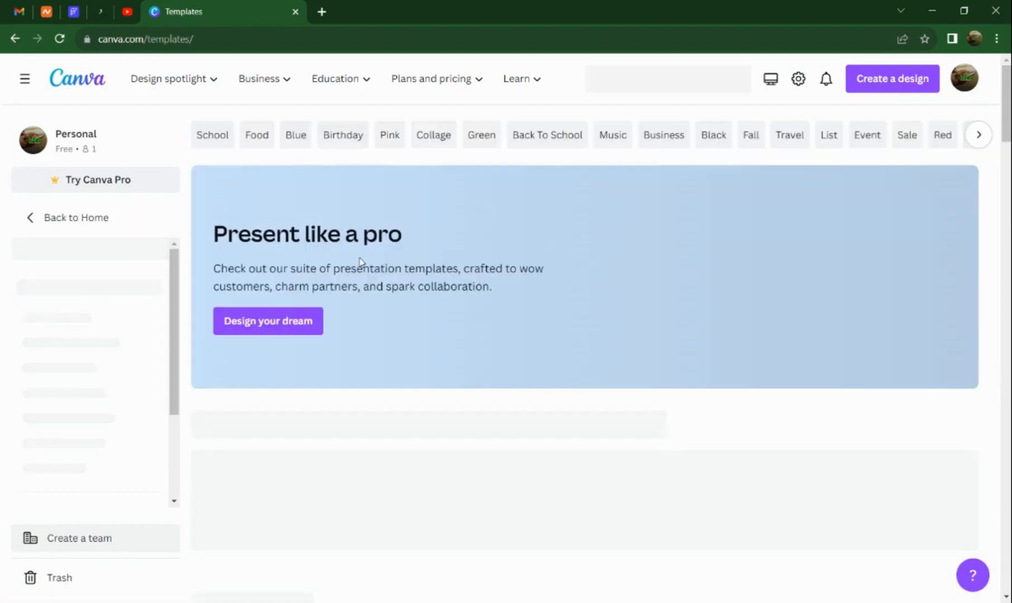
{"action": "scroll", "coordinate": [447, 299], "scroll_direction": "down", "scroll_amount": 1}
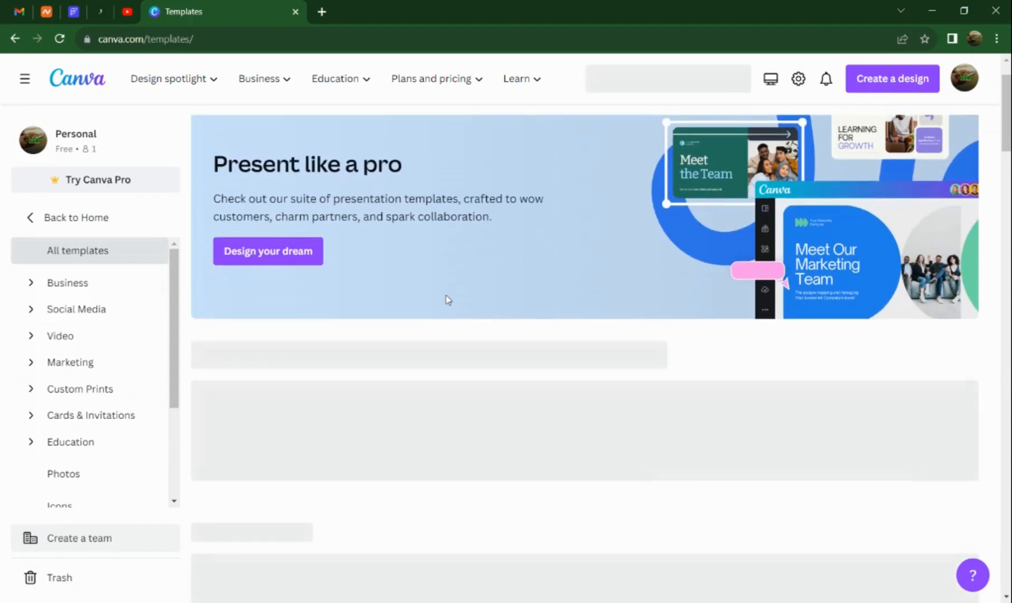
{"action": "scroll", "coordinate": [449, 307], "scroll_direction": "down", "scroll_amount": 1}
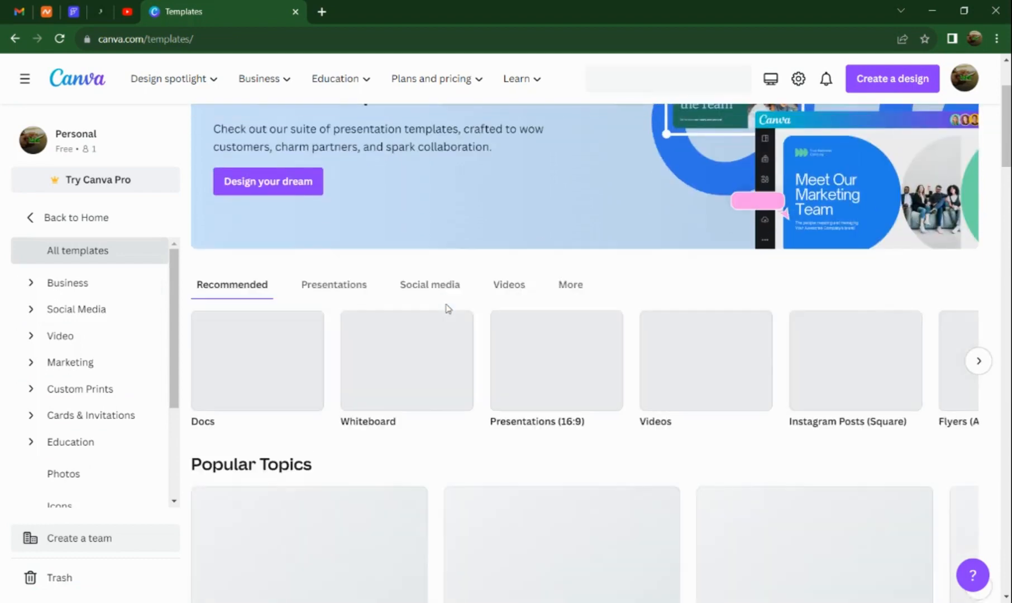
{"action": "scroll", "coordinate": [446, 307], "scroll_direction": "down", "scroll_amount": 1}
{"action": "scroll", "coordinate": [413, 324], "scroll_direction": "down", "scroll_amount": 1}
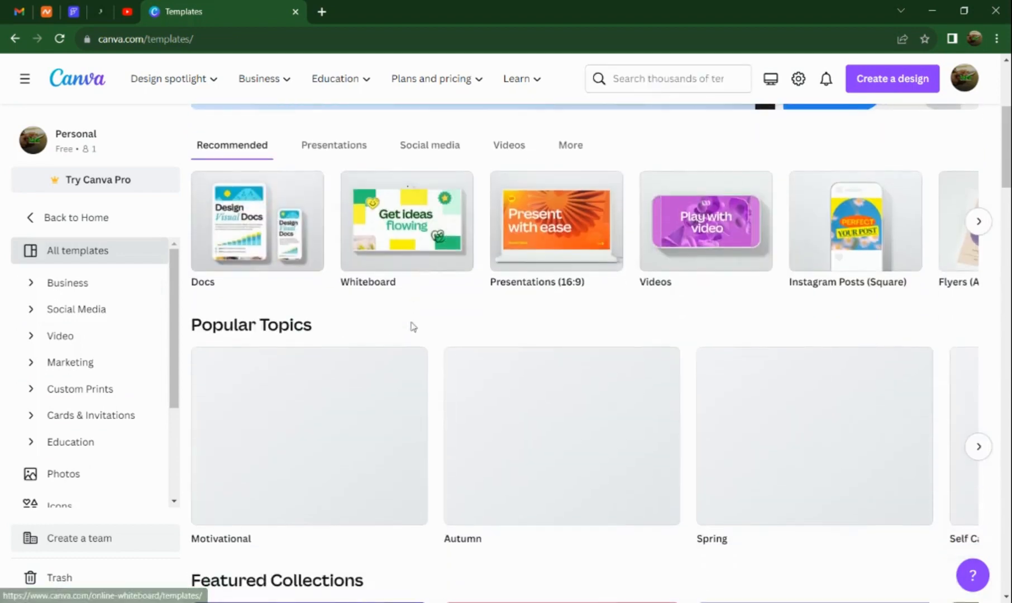
{"action": "scroll", "coordinate": [411, 330], "scroll_direction": "down", "scroll_amount": 3}
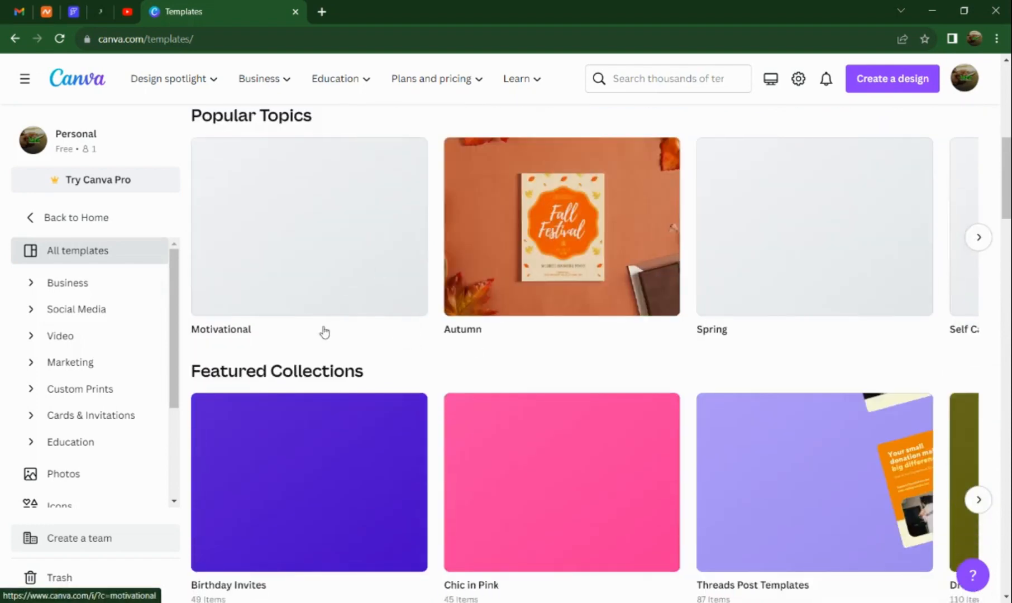
{"action": "scroll", "coordinate": [330, 335], "scroll_direction": "down", "scroll_amount": 2}
{"action": "scroll", "coordinate": [335, 335], "scroll_direction": "down", "scroll_amount": 2}
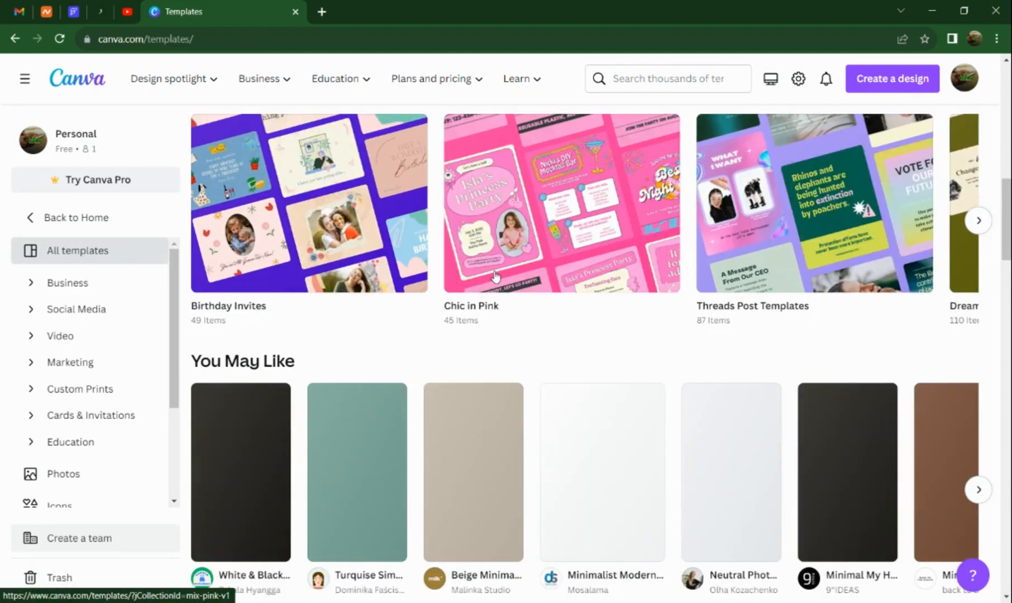
{"action": "scroll", "coordinate": [339, 354], "scroll_direction": "down", "scroll_amount": 2}
{"action": "scroll", "coordinate": [460, 368], "scroll_direction": "down", "scroll_amount": 6}
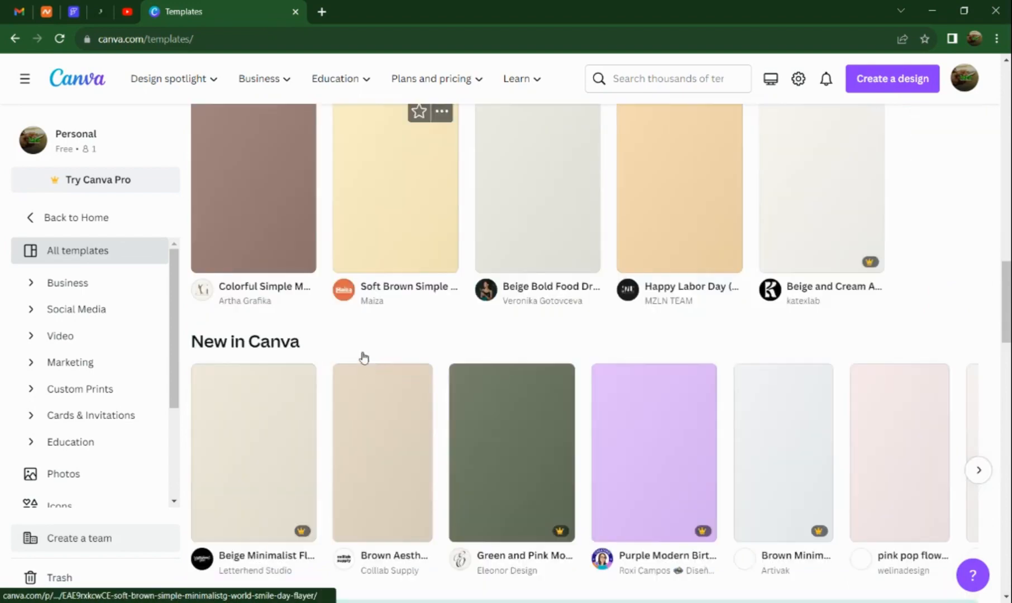
{"action": "scroll", "coordinate": [474, 235], "scroll_direction": "down", "scroll_amount": 2}
{"action": "scroll", "coordinate": [476, 350], "scroll_direction": "down", "scroll_amount": 7}
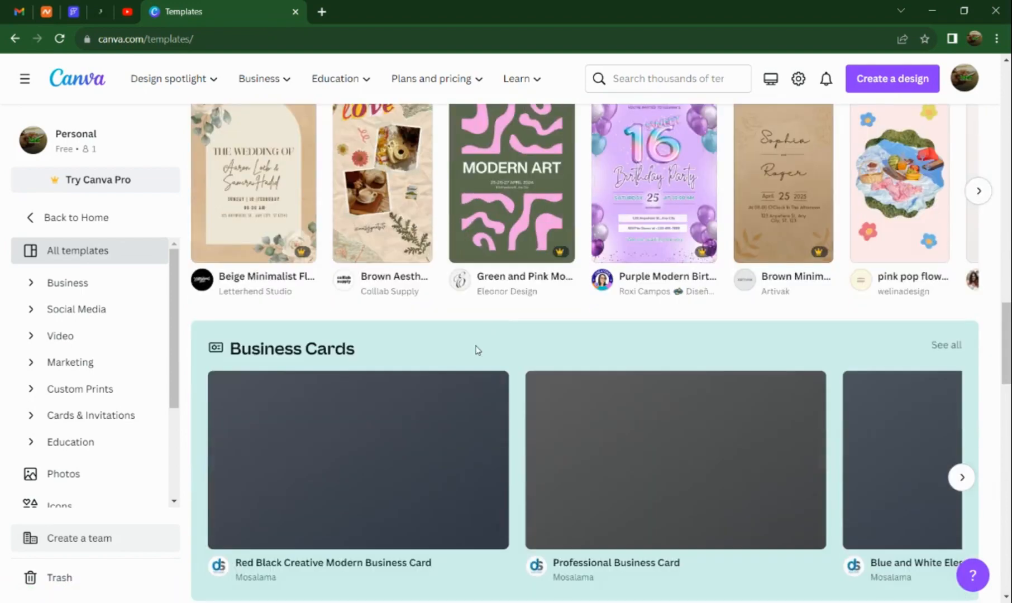
{"action": "scroll", "coordinate": [379, 347], "scroll_direction": "down", "scroll_amount": 2}
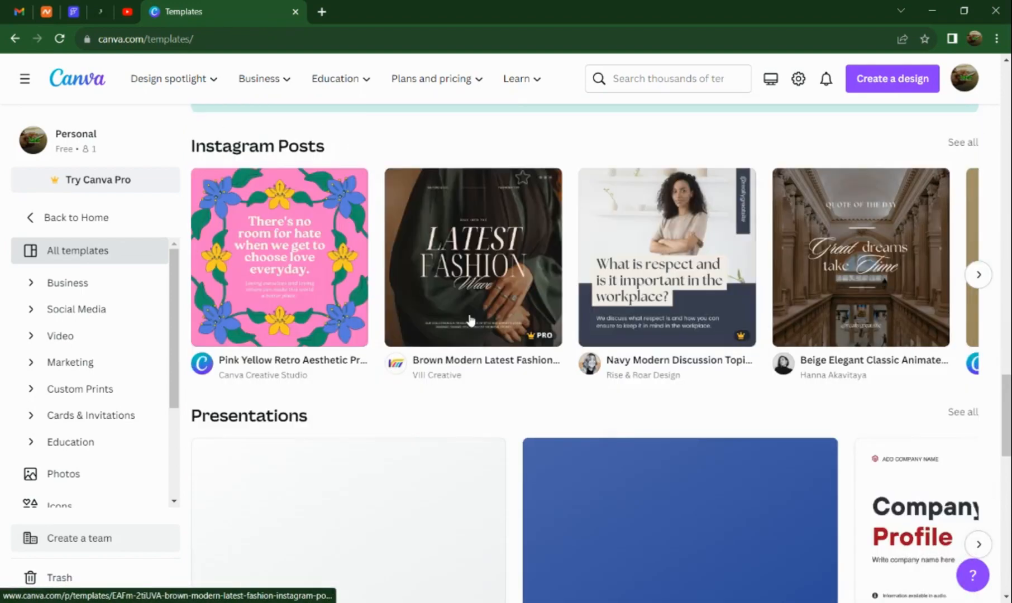
{"action": "scroll", "coordinate": [341, 343], "scroll_direction": "up", "scroll_amount": 4}
{"action": "scroll", "coordinate": [340, 343], "scroll_direction": "up", "scroll_amount": 20}
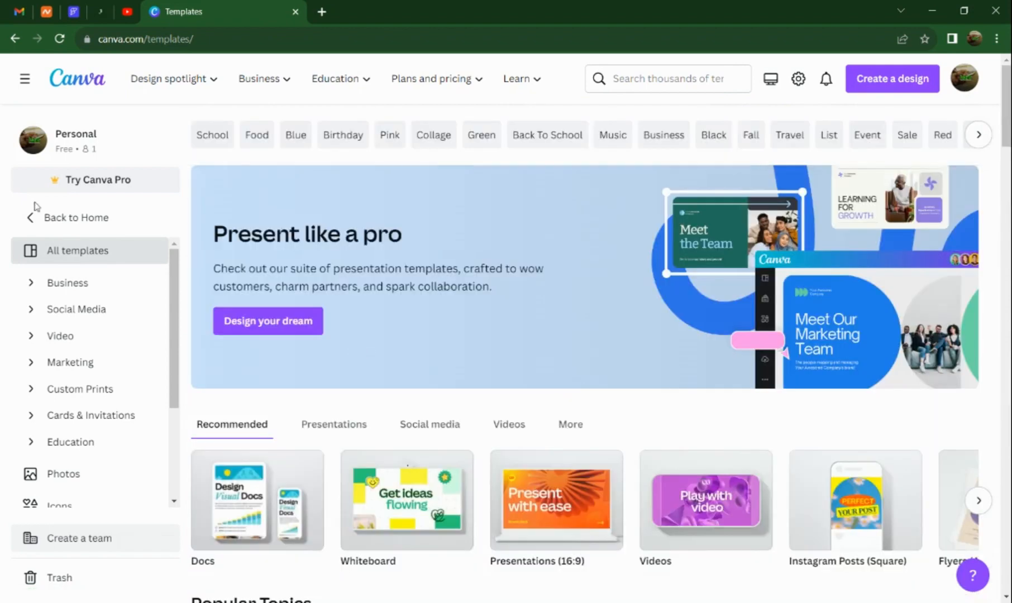
{"action": "left_click", "coordinate": [33, 217]}
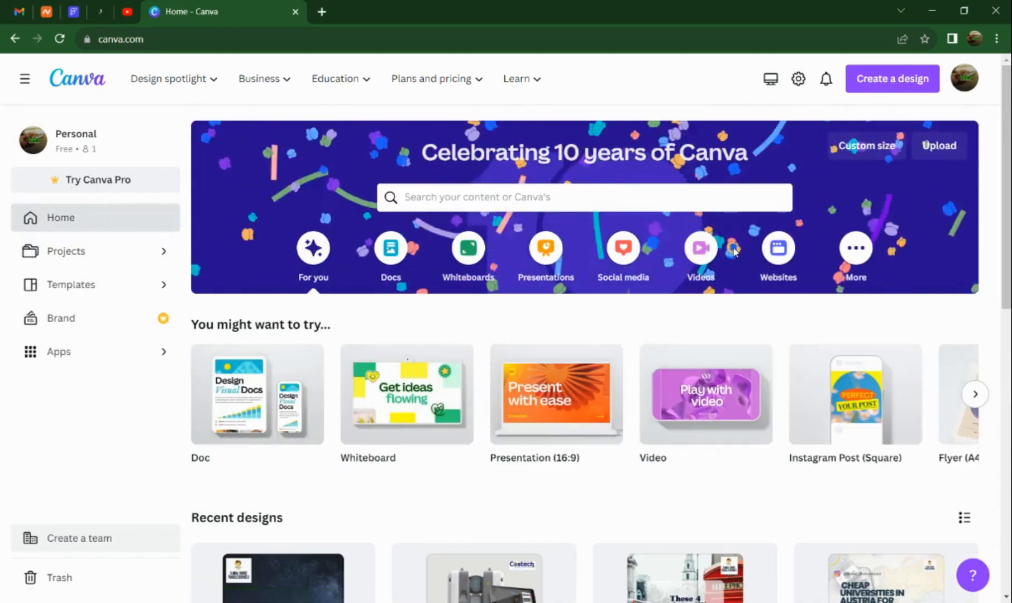
Create a new Instagram Post (Square) design and skip the introductory tour.
{"action": "left_click", "coordinate": [893, 81]}
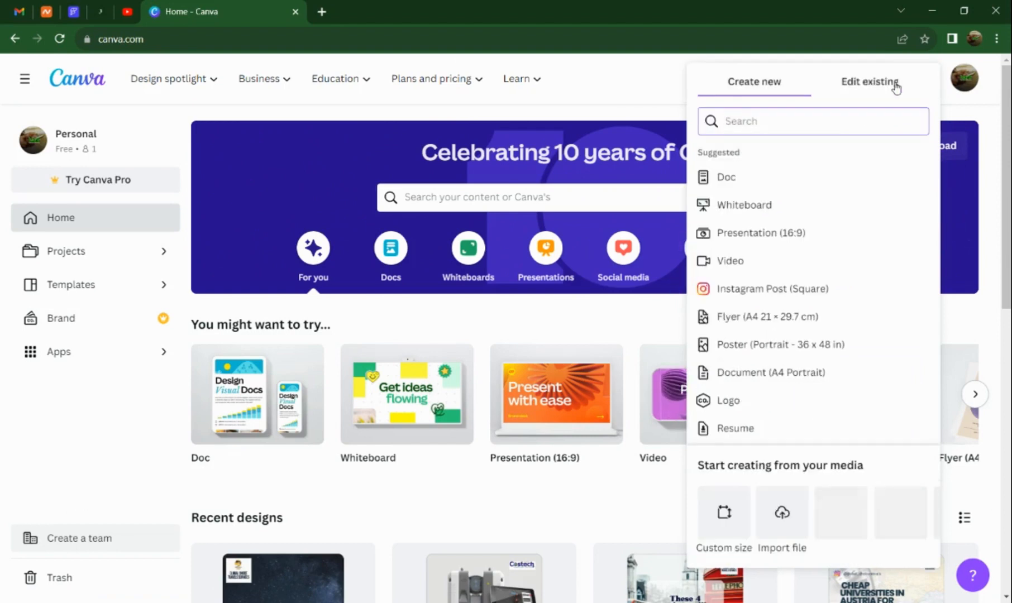
{"action": "left_click", "coordinate": [773, 288]}
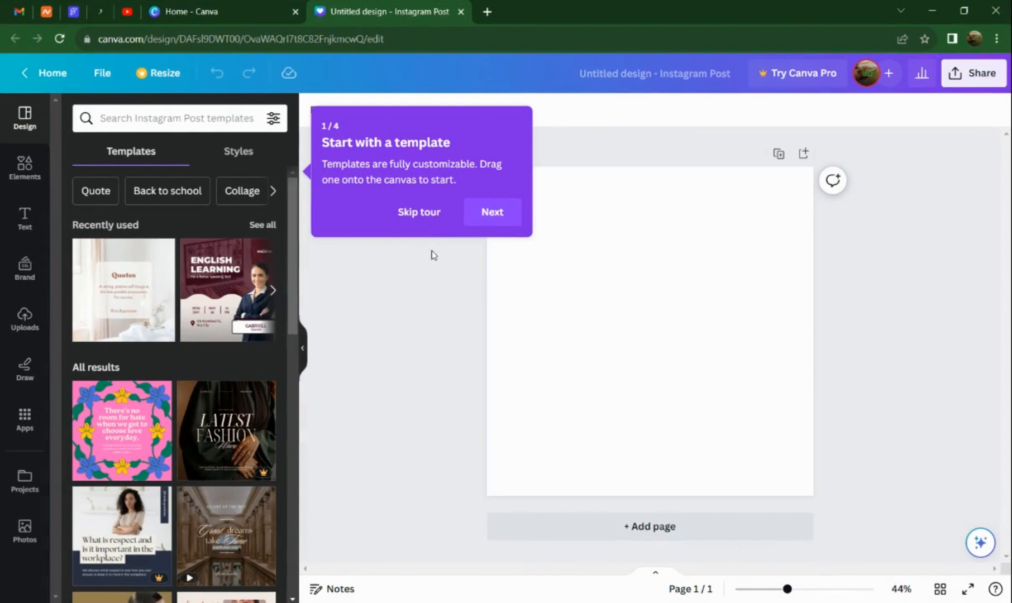
{"action": "left_click", "coordinate": [428, 218]}
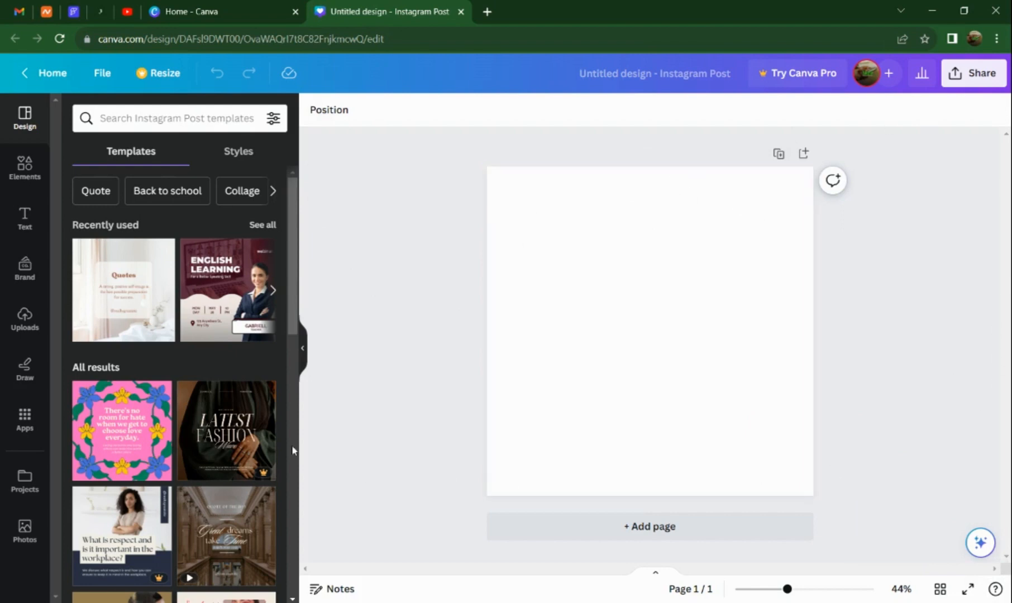
Collapse the template list beside the canvas and add a second blank page to the design.
{"action": "left_click", "coordinate": [304, 349]}
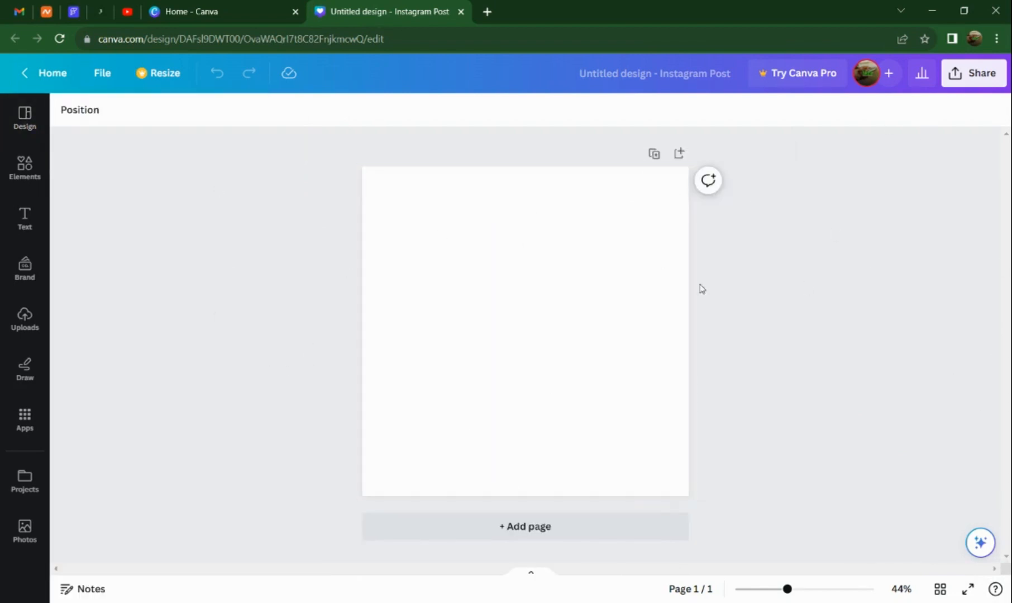
{"action": "left_click", "coordinate": [496, 527]}
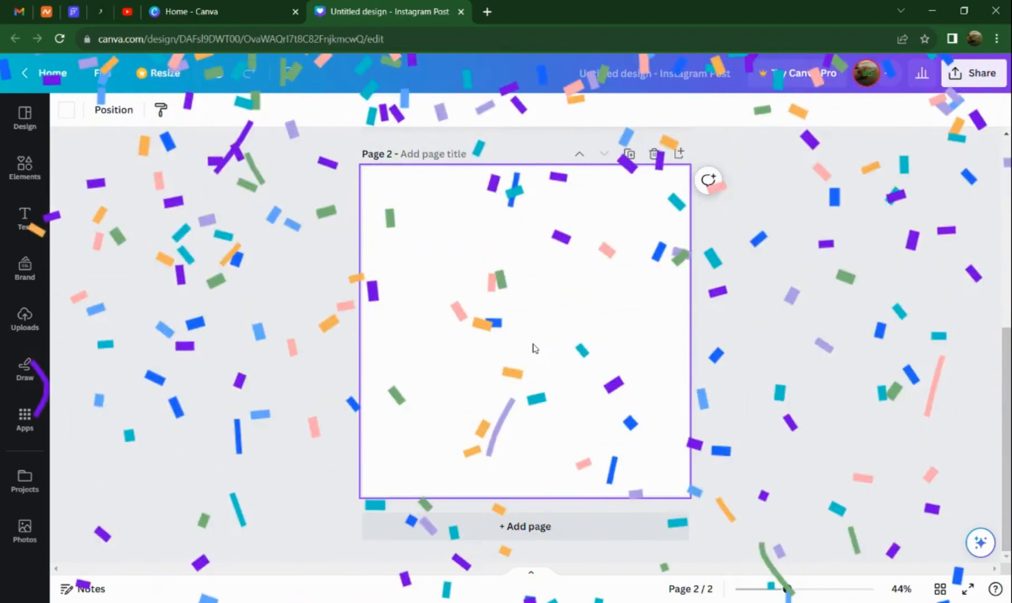
{"action": "scroll", "coordinate": [536, 343], "scroll_direction": "up", "scroll_amount": 4}
{"action": "scroll", "coordinate": [531, 324], "scroll_direction": "up", "scroll_amount": 3}
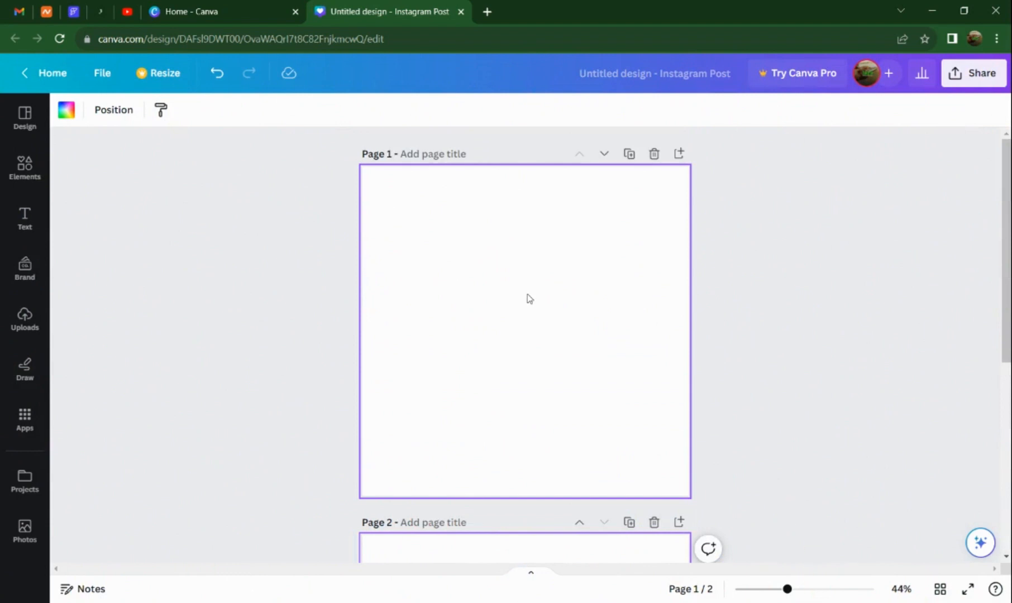
{"action": "scroll", "coordinate": [529, 297], "scroll_direction": "down", "scroll_amount": 5}
{"action": "scroll", "coordinate": [531, 331], "scroll_direction": "down", "scroll_amount": 2}
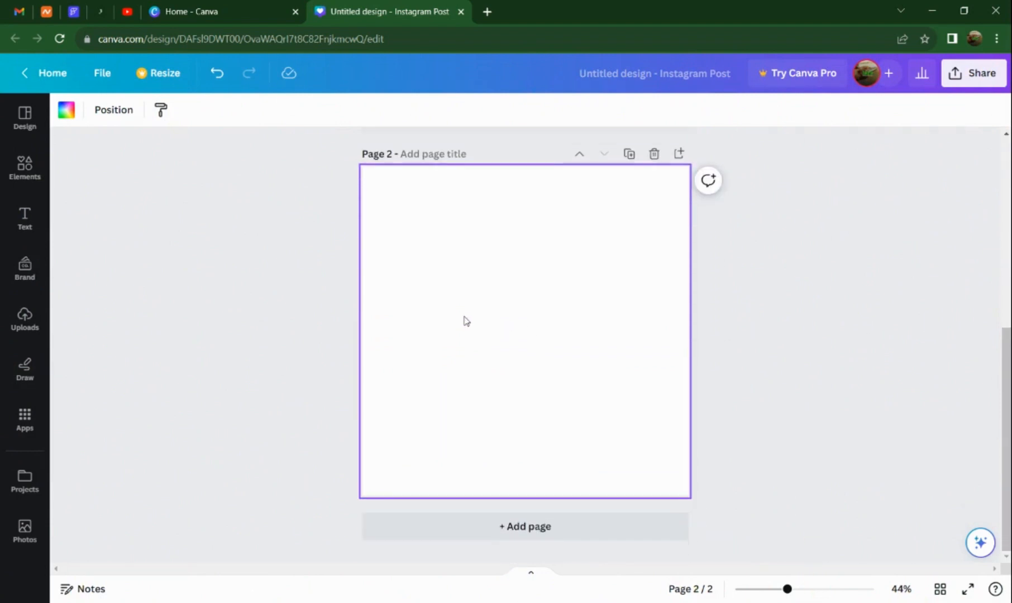
{"action": "scroll", "coordinate": [531, 360], "scroll_direction": "up", "scroll_amount": 6}
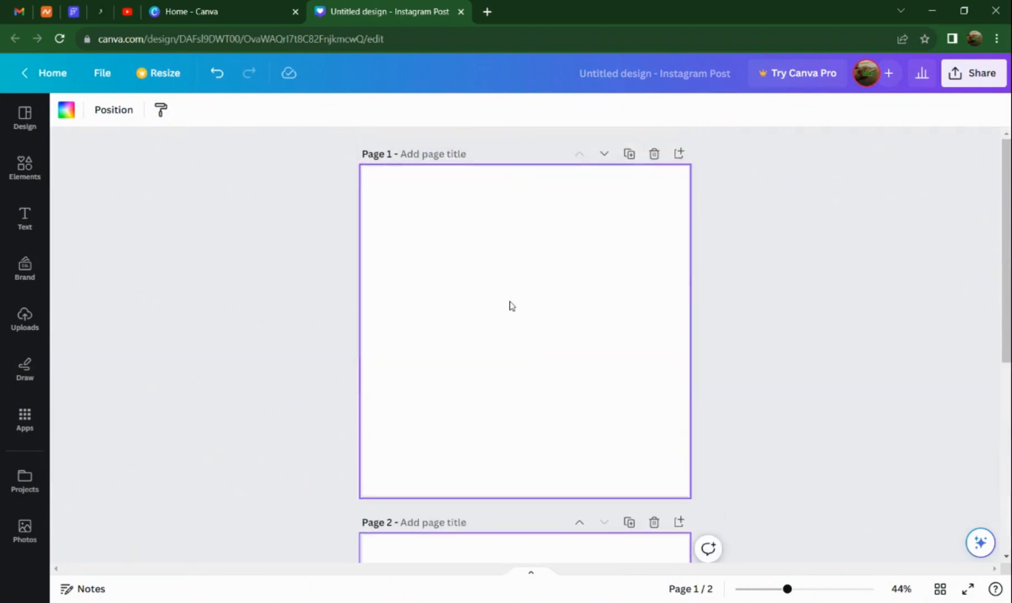
{"action": "scroll", "coordinate": [510, 305], "scroll_direction": "down", "scroll_amount": 6}
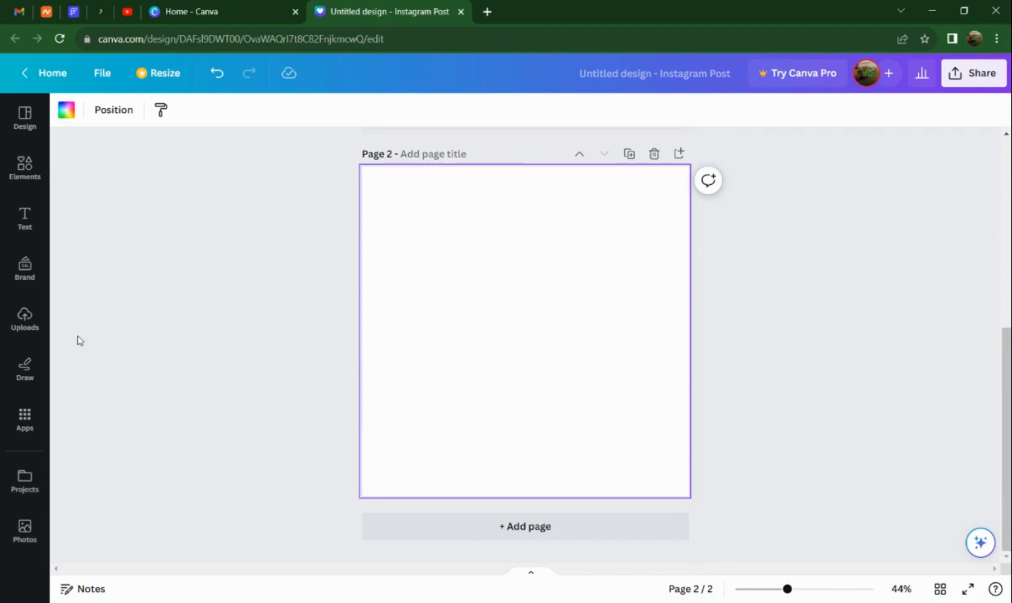
Show the Instagram Post templates again, and zoom the canvas out to 31% with no page selected.
{"action": "left_click", "coordinate": [25, 116]}
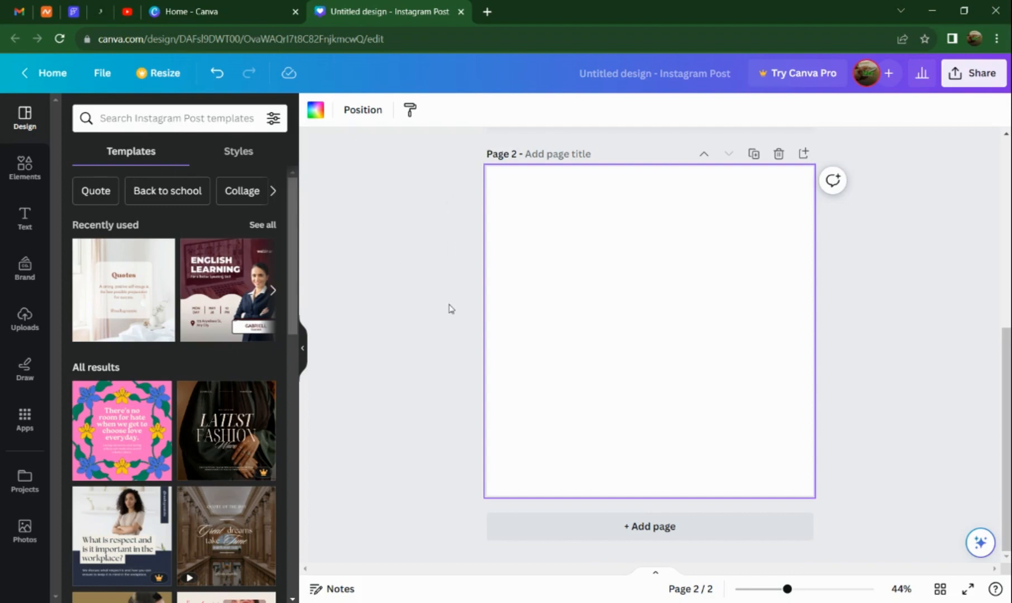
{"action": "scroll", "coordinate": [451, 309], "scroll_direction": "down", "scroll_amount": 5}
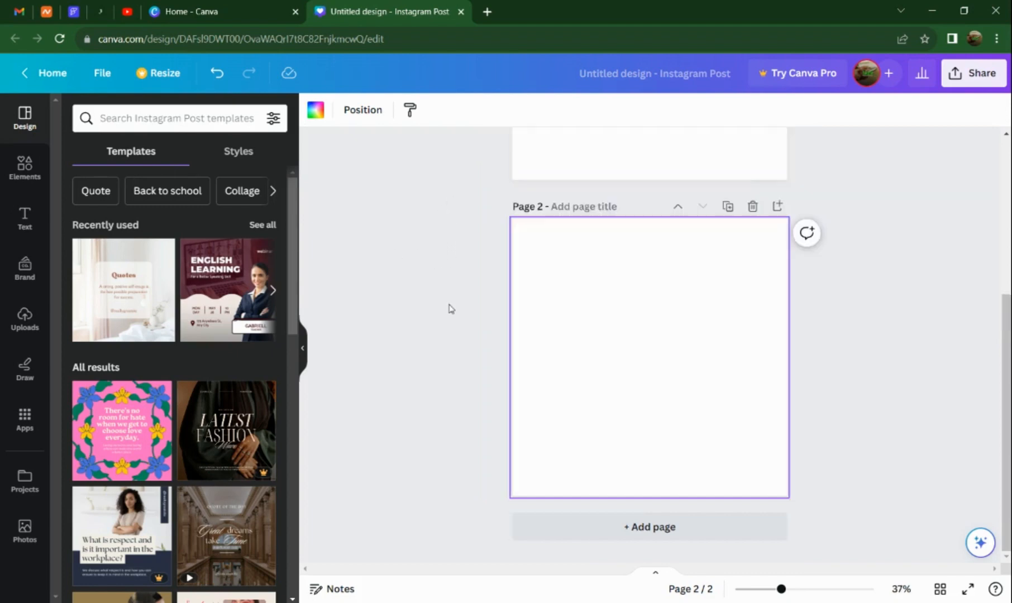
{"action": "left_click", "coordinate": [447, 211]}
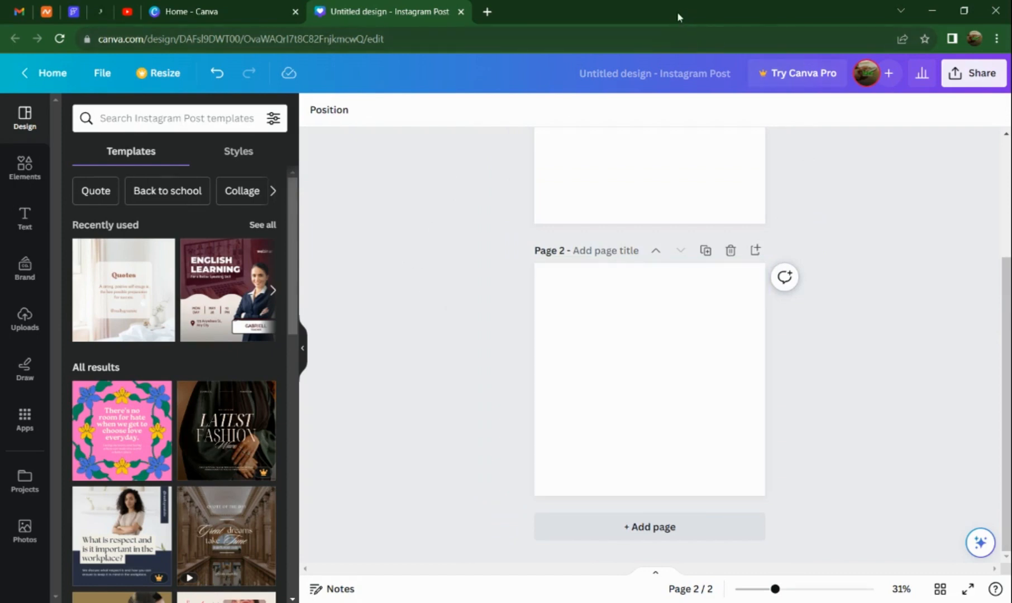
Set the browser zoom to 80% so that more of the editor fits on screen.
{"action": "key", "text": "ctrl+minus"}
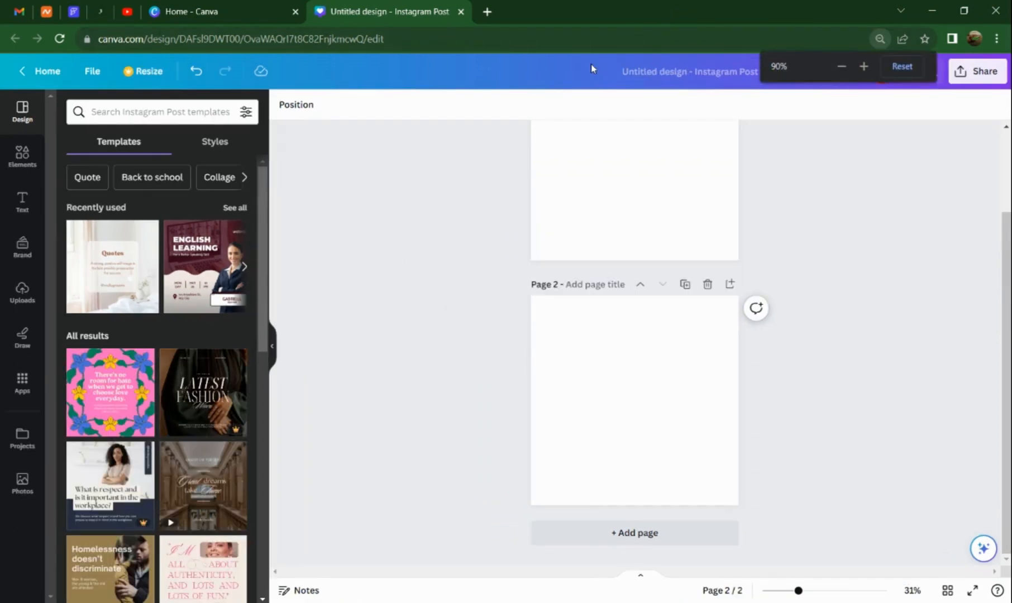
{"action": "key", "text": "ctrl+minus"}
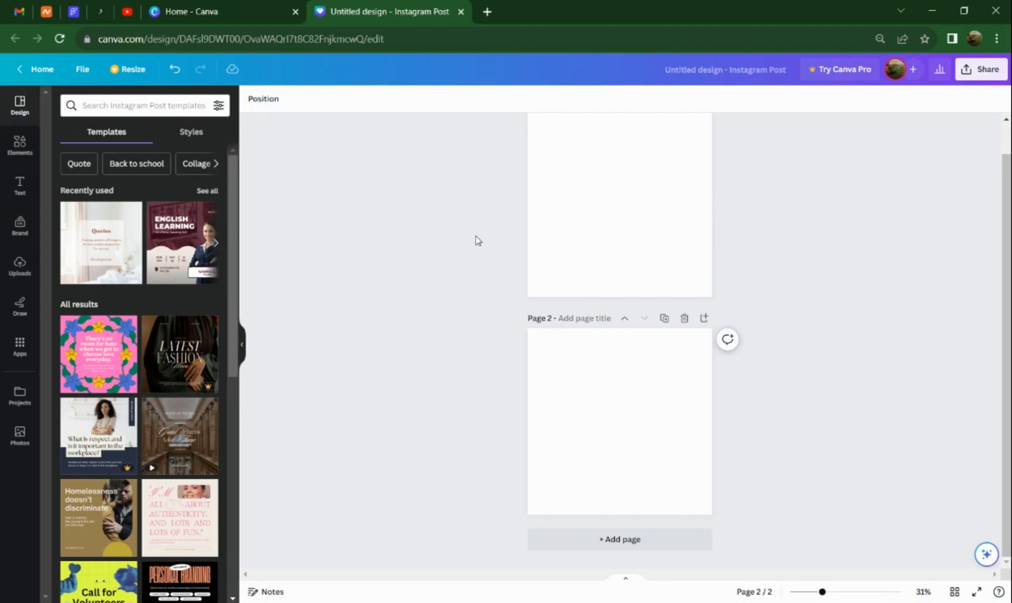
{"action": "scroll", "coordinate": [477, 240], "scroll_direction": "up", "scroll_amount": 2}
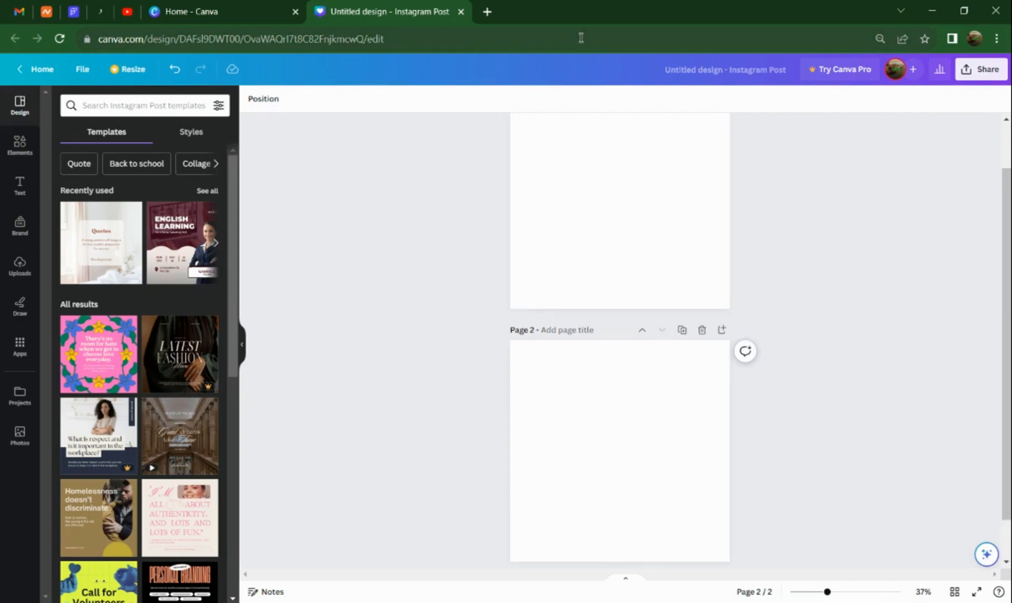
{"action": "scroll", "coordinate": [558, 117], "scroll_direction": "down", "scroll_amount": 2}
{"action": "scroll", "coordinate": [563, 83], "scroll_direction": "up", "scroll_amount": 2}
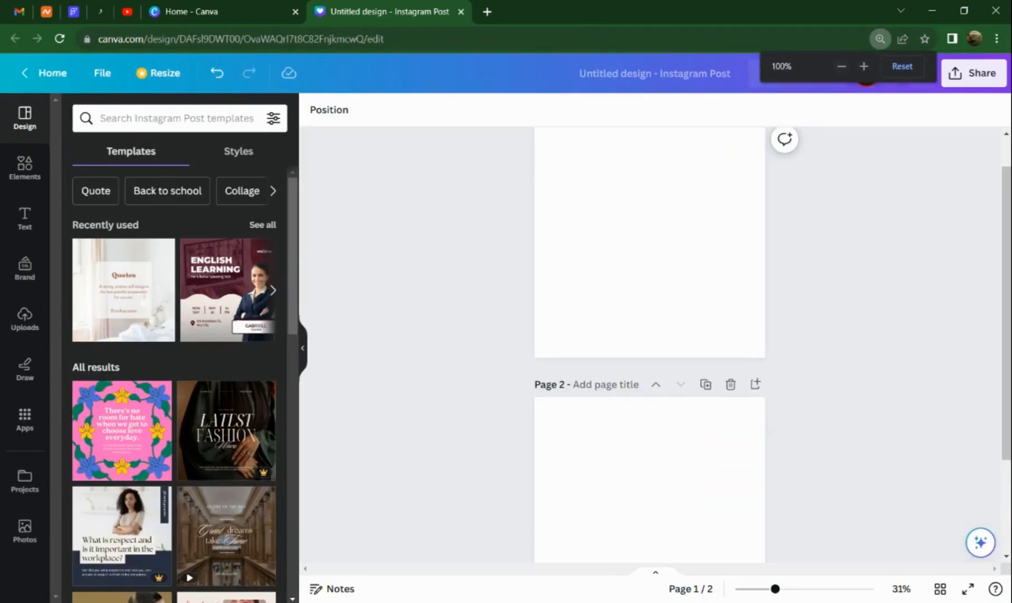
{"action": "left_click", "coordinate": [842, 67]}
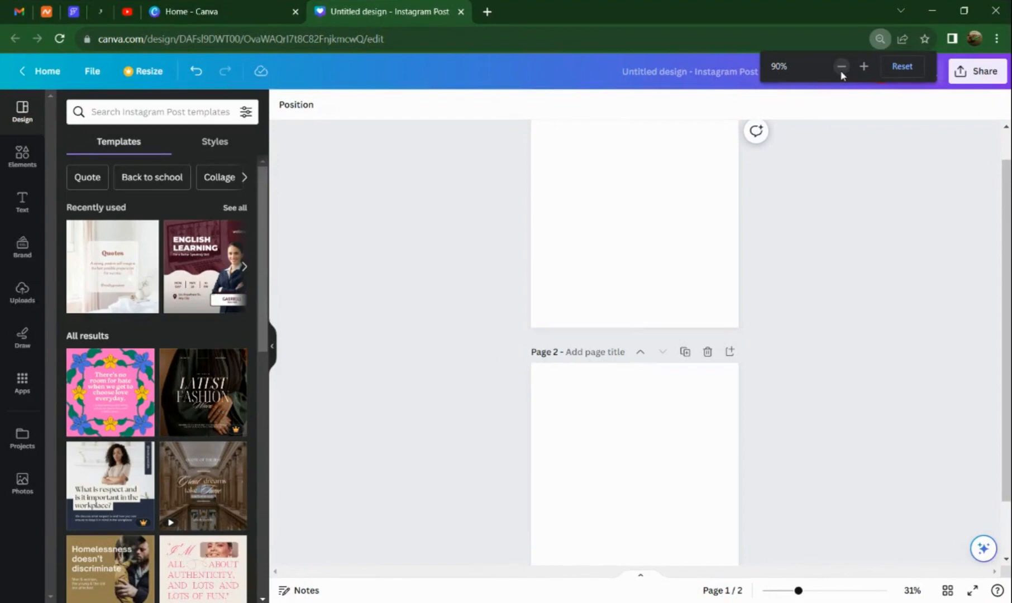
{"action": "left_click", "coordinate": [842, 67]}
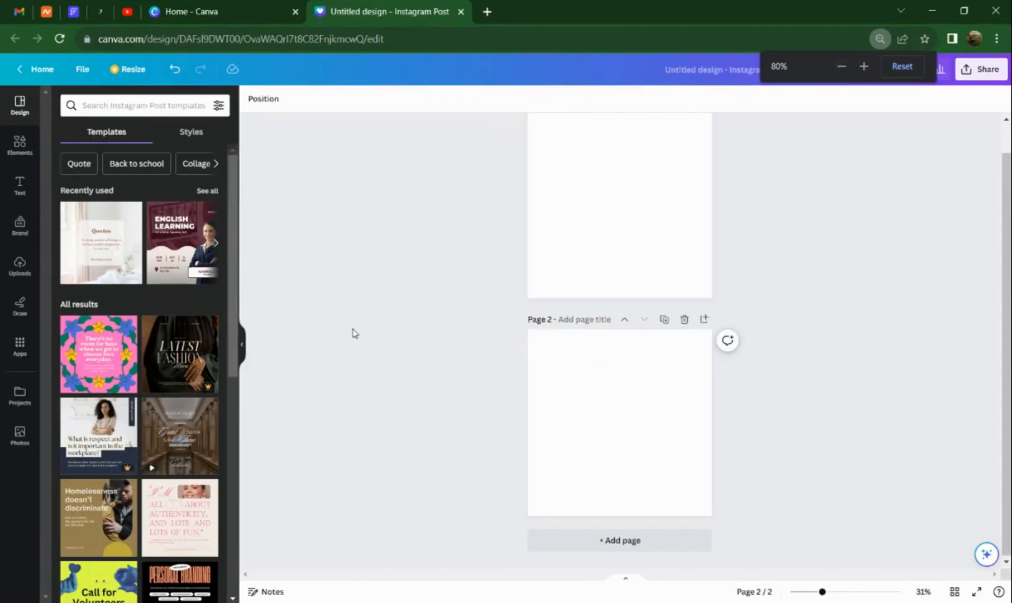
Select page 1 and enlarge the canvas view to 62%.
{"action": "scroll", "coordinate": [586, 228], "scroll_direction": "up", "scroll_amount": 1}
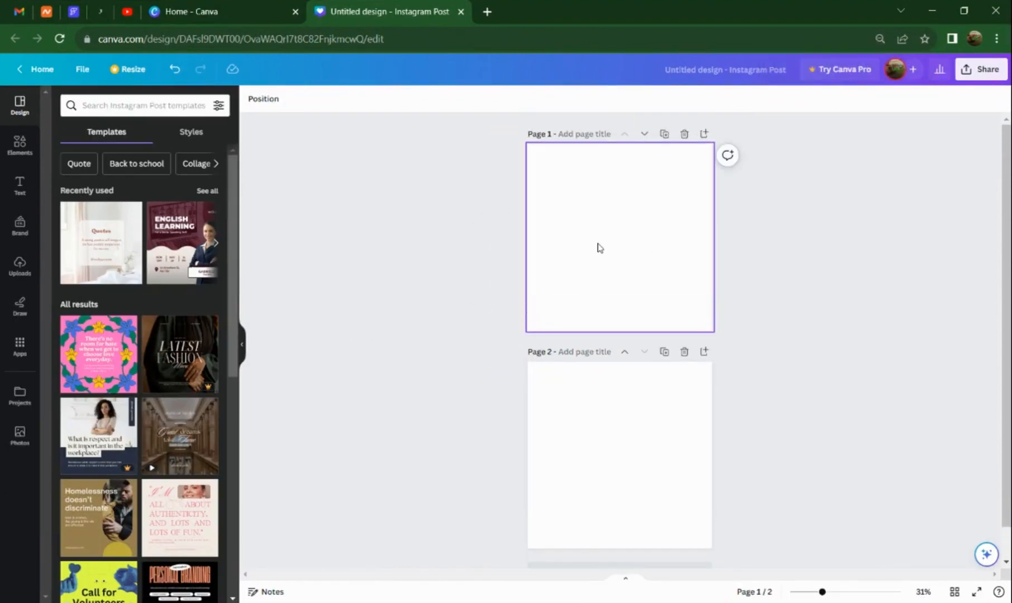
{"action": "left_click", "coordinate": [599, 249]}
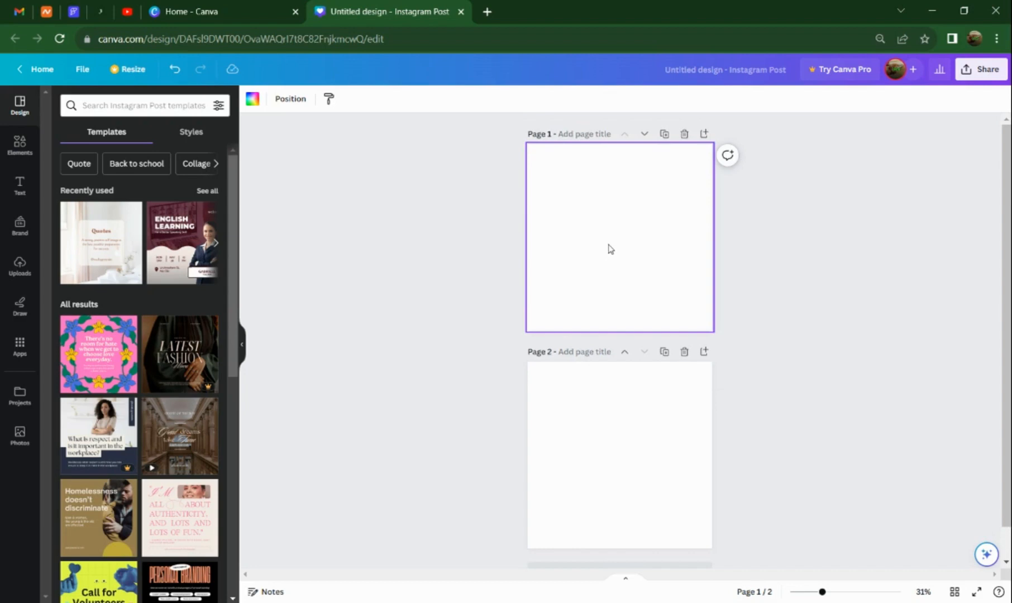
{"action": "scroll", "coordinate": [610, 249], "scroll_direction": "up", "scroll_amount": 3, "text": "ctrl"}
{"action": "scroll", "coordinate": [611, 254], "scroll_direction": "up", "scroll_amount": 1}
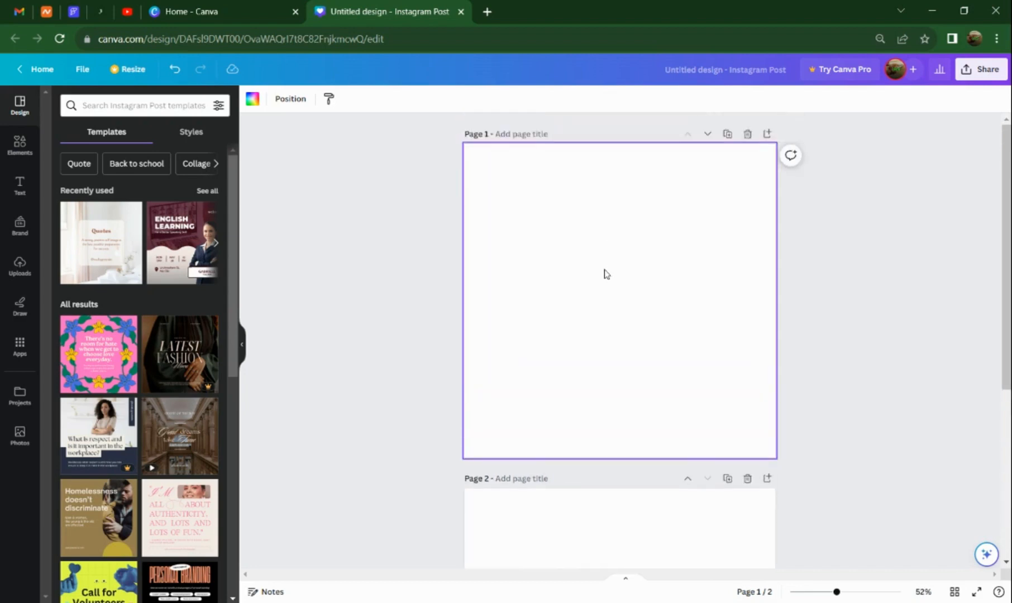
{"action": "scroll", "coordinate": [606, 273], "scroll_direction": "up", "scroll_amount": 1, "text": "ctrl"}
{"action": "scroll", "coordinate": [606, 274], "scroll_direction": "up", "scroll_amount": 1}
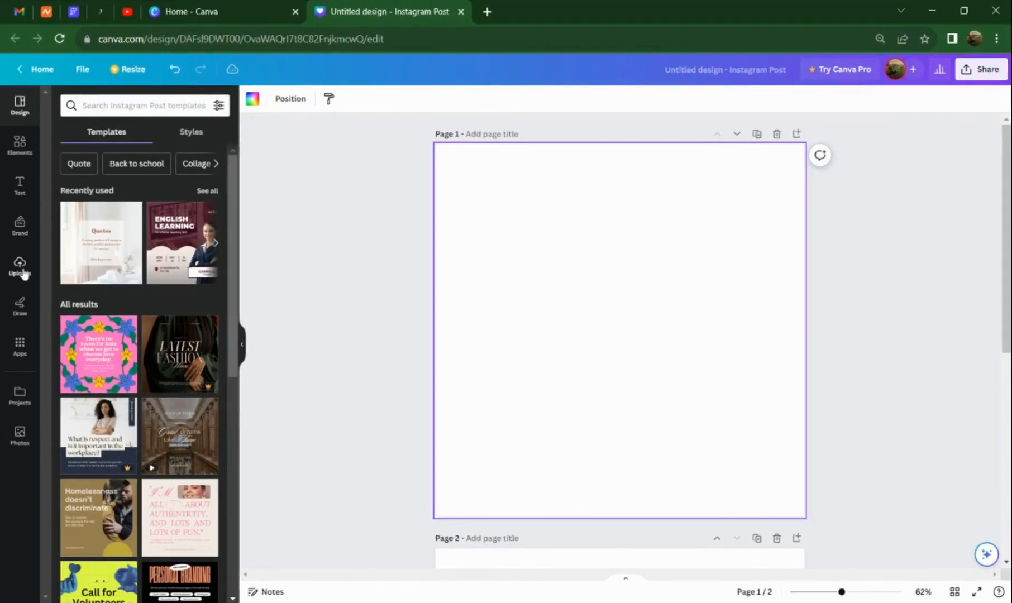
View the uploaded images and return to the Instagram Post templates.
{"action": "left_click", "coordinate": [21, 271]}
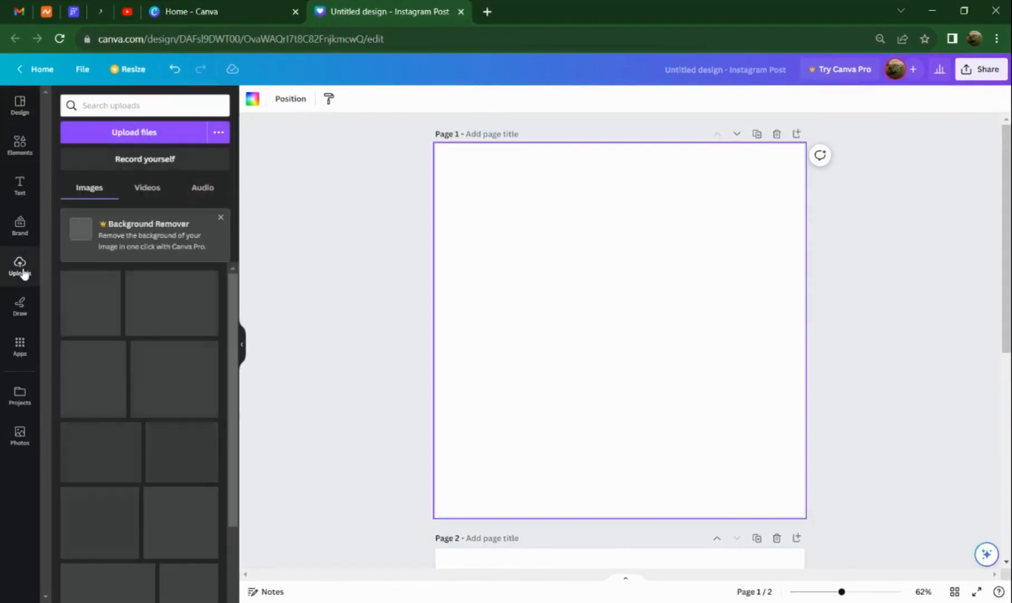
{"action": "left_click", "coordinate": [19, 105]}
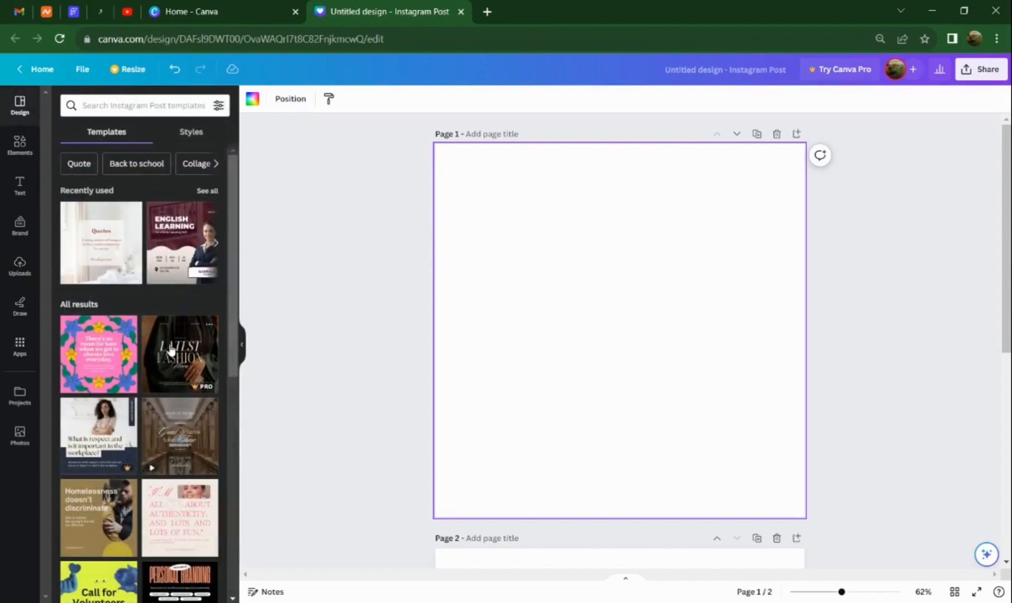
Look through the Instagram Post templates under All results.
{"action": "scroll", "coordinate": [168, 328], "scroll_direction": "down", "scroll_amount": 3}
{"action": "scroll", "coordinate": [169, 329], "scroll_direction": "down", "scroll_amount": 4}
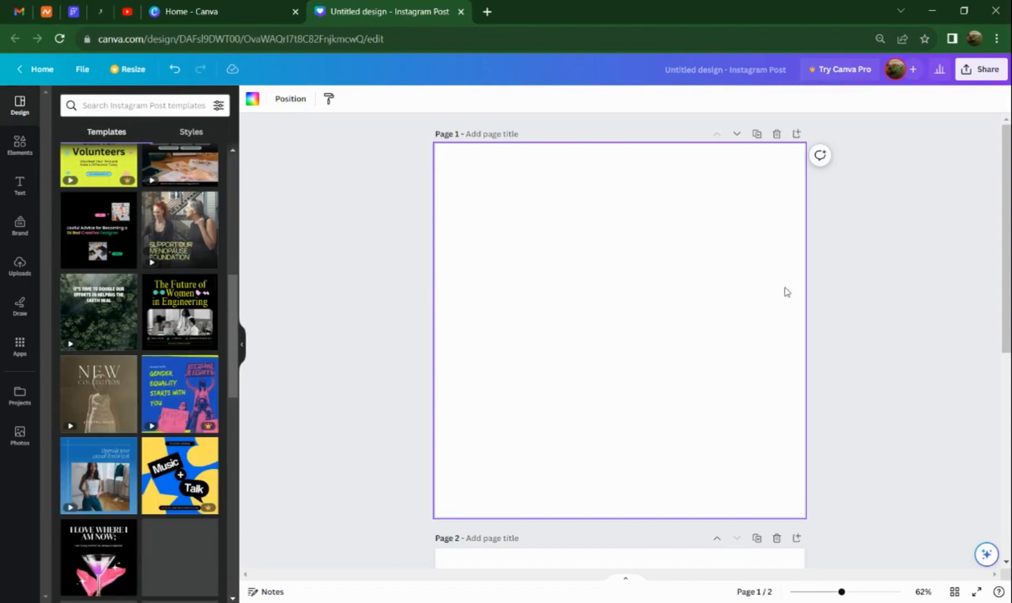
{"action": "scroll", "coordinate": [143, 339], "scroll_direction": "up", "scroll_amount": 8}
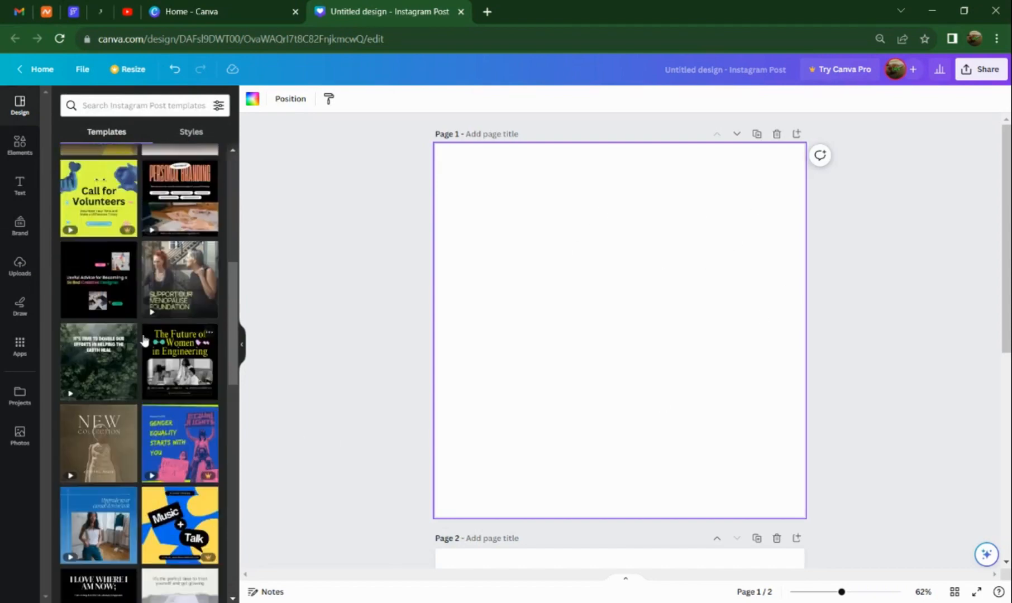
View the elements, default text styles, Brand Kit and uploaded images, and open the drawing tools.
{"action": "left_click", "coordinate": [19, 144]}
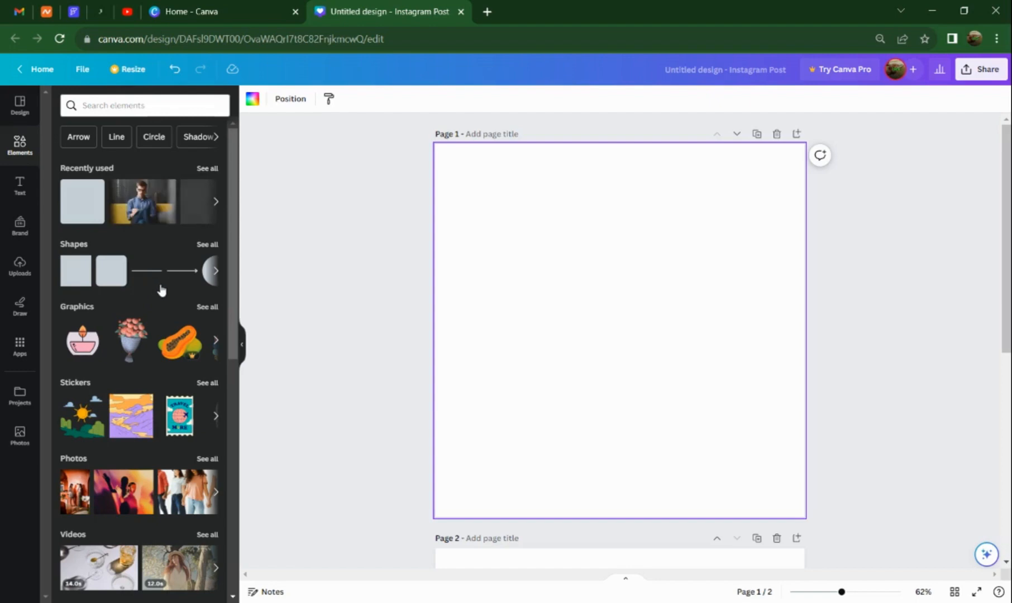
{"action": "left_click", "coordinate": [20, 189]}
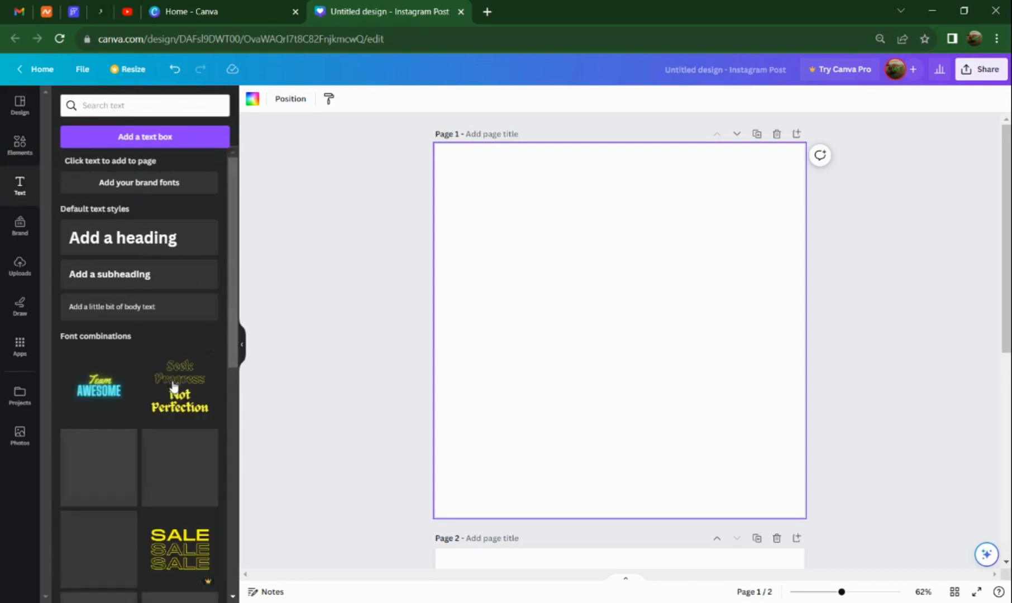
{"action": "left_click", "coordinate": [20, 226]}
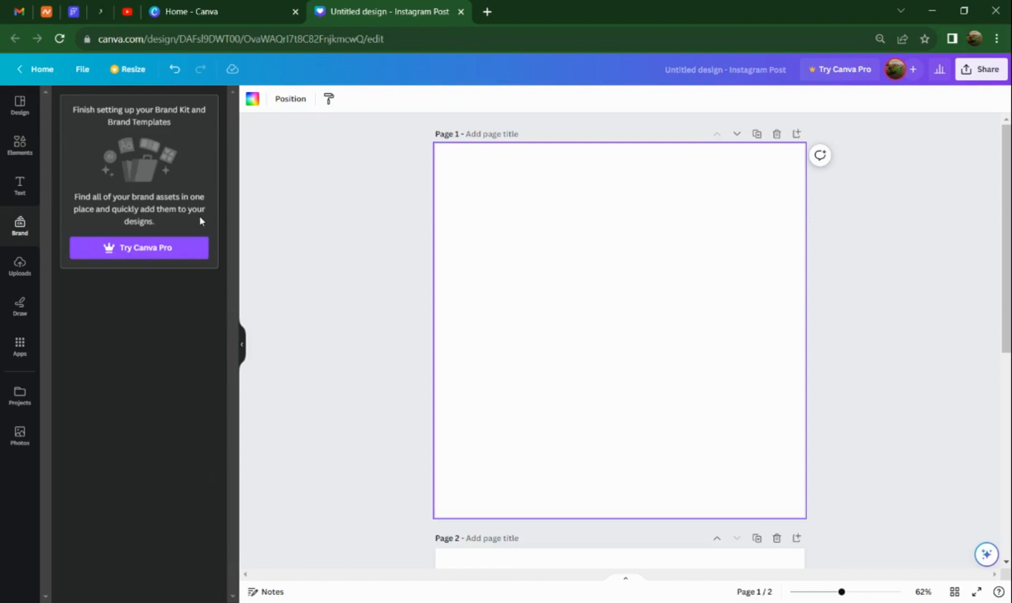
{"action": "left_click", "coordinate": [20, 265]}
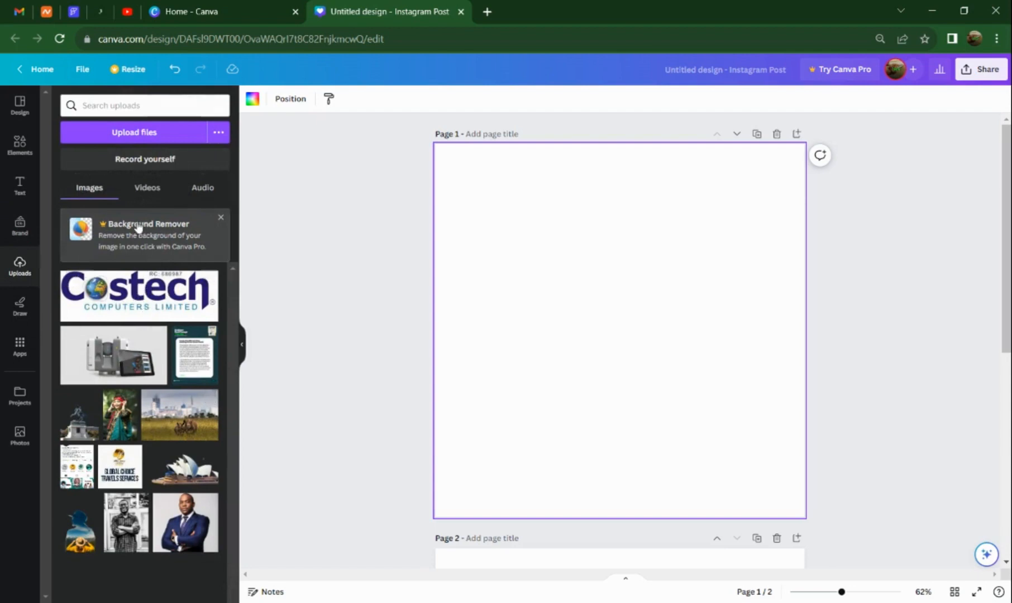
{"action": "left_click", "coordinate": [20, 316]}
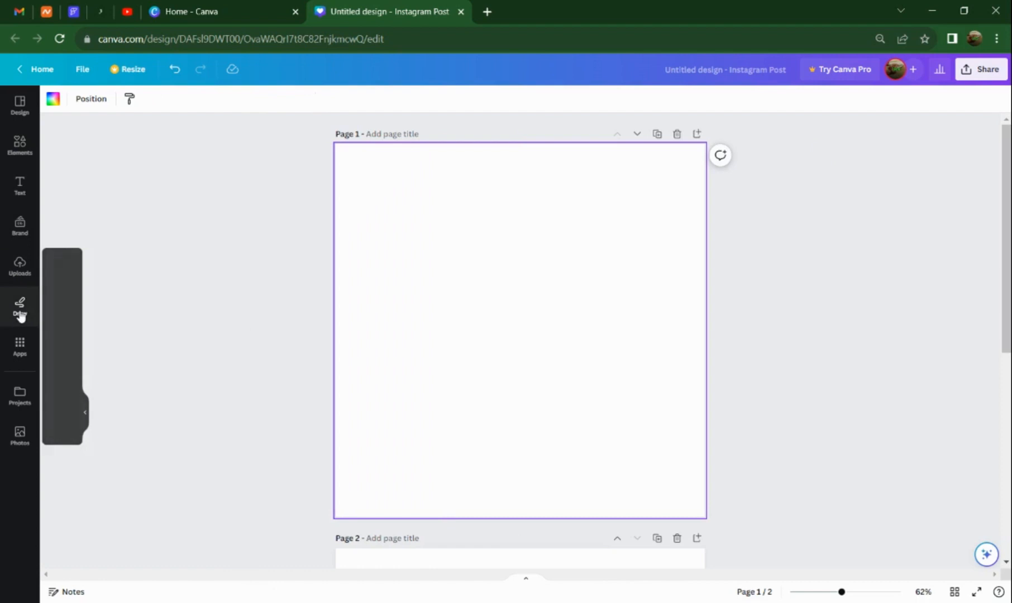
View the apps, your projects and the photo library, and remove Photos from the editor's side shortcuts.
{"action": "left_click", "coordinate": [27, 357]}
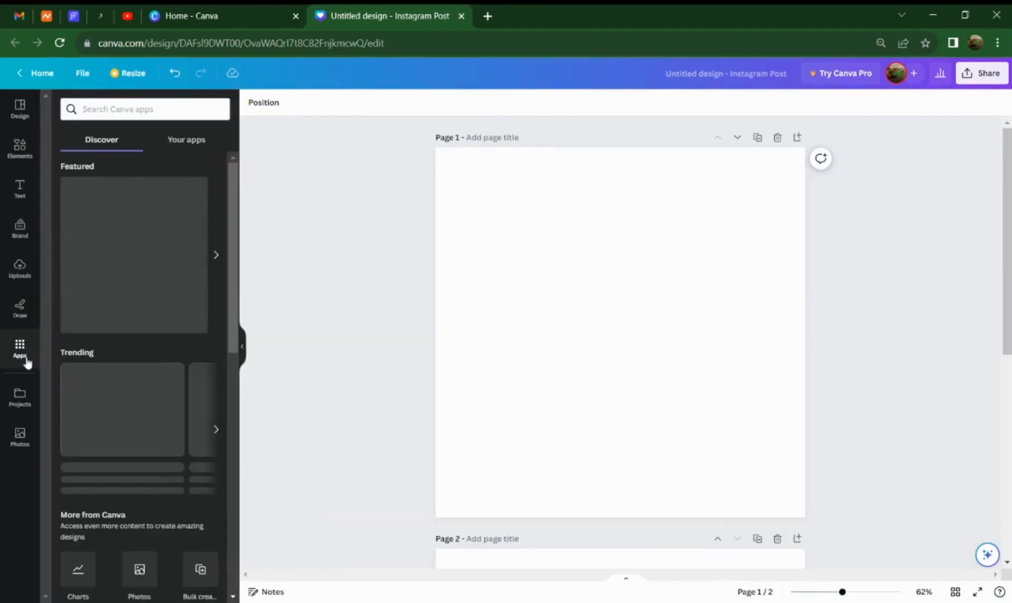
{"action": "left_click", "coordinate": [26, 397]}
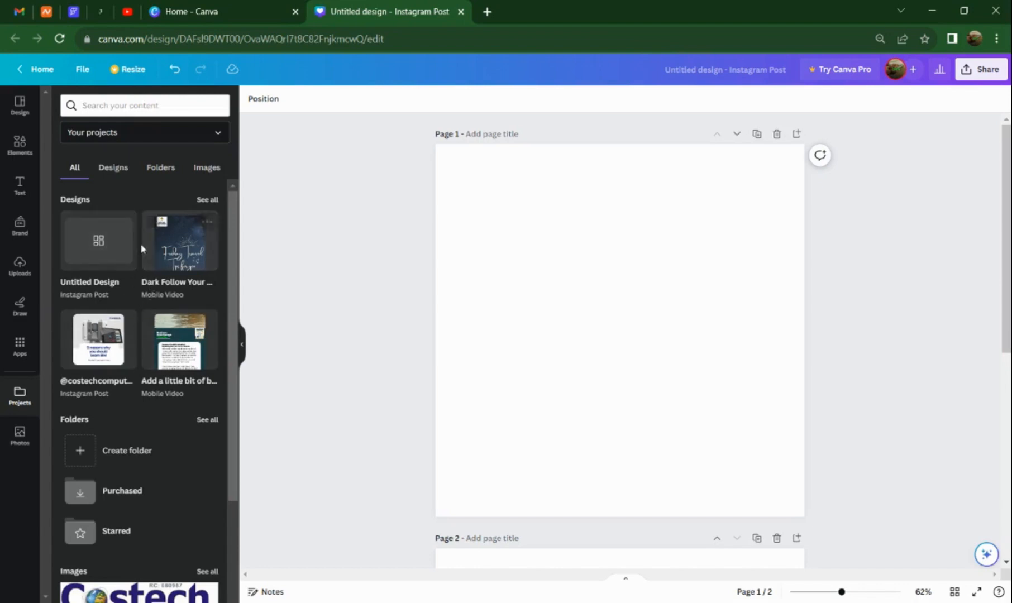
{"action": "scroll", "coordinate": [140, 307], "scroll_direction": "down", "scroll_amount": 3}
{"action": "scroll", "coordinate": [142, 286], "scroll_direction": "up", "scroll_amount": 3}
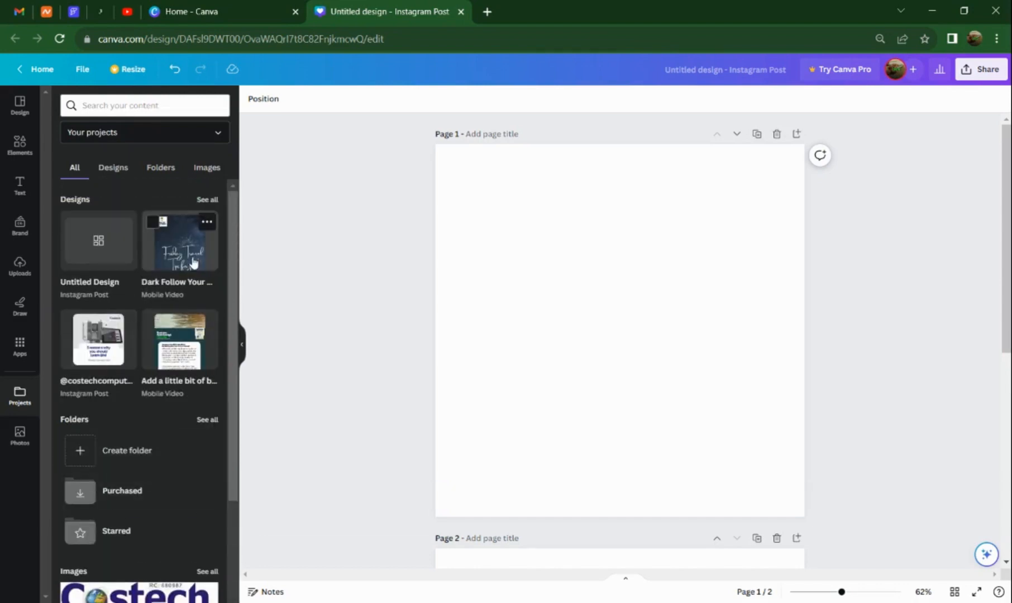
{"action": "left_click", "coordinate": [19, 435]}
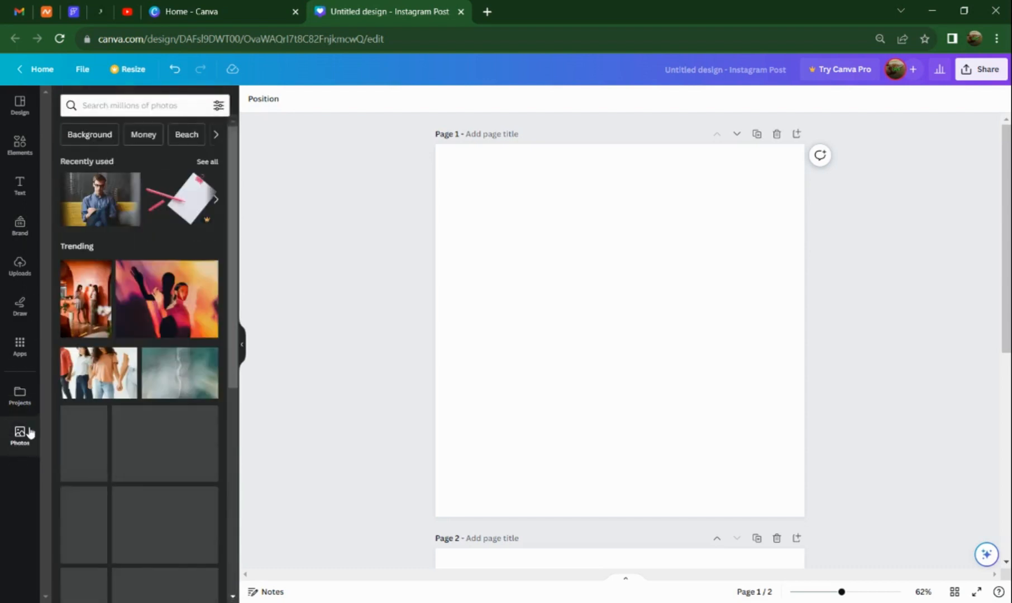
{"action": "left_click", "coordinate": [8, 425]}
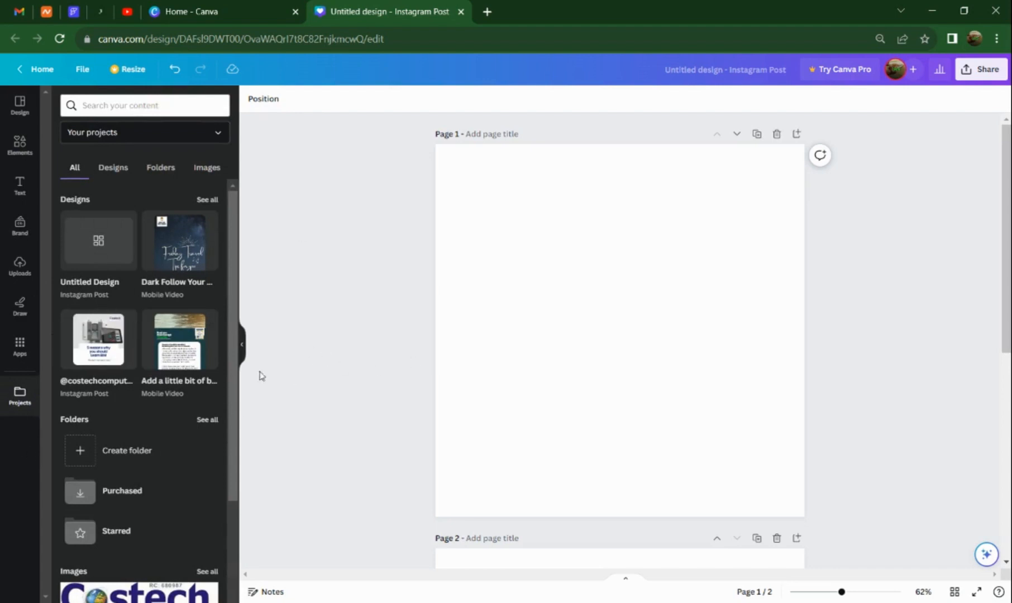
Search the elements for "greek philospher".
{"action": "left_click", "coordinate": [21, 146]}
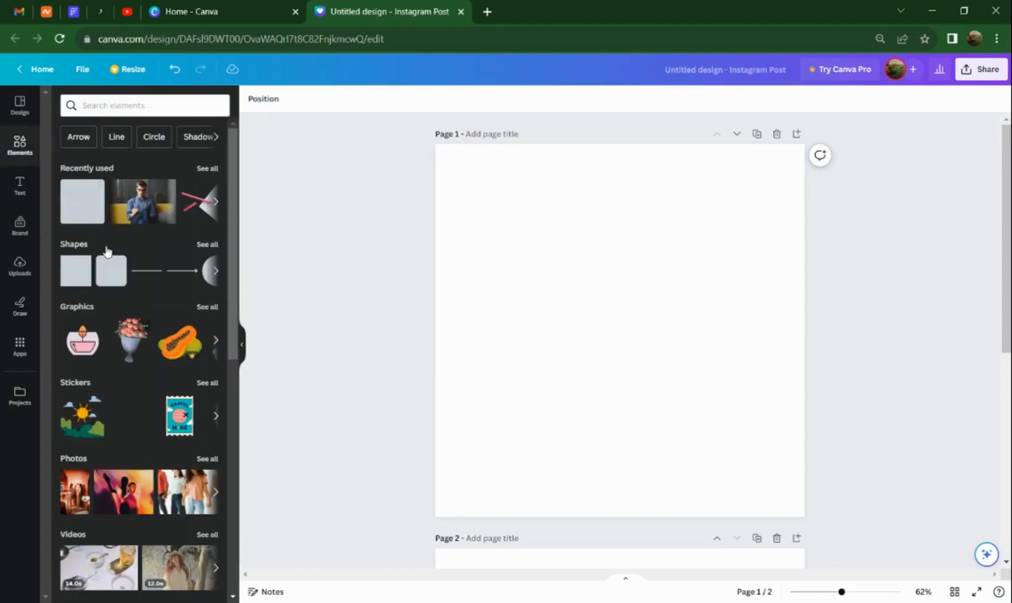
{"action": "left_click", "coordinate": [126, 104]}
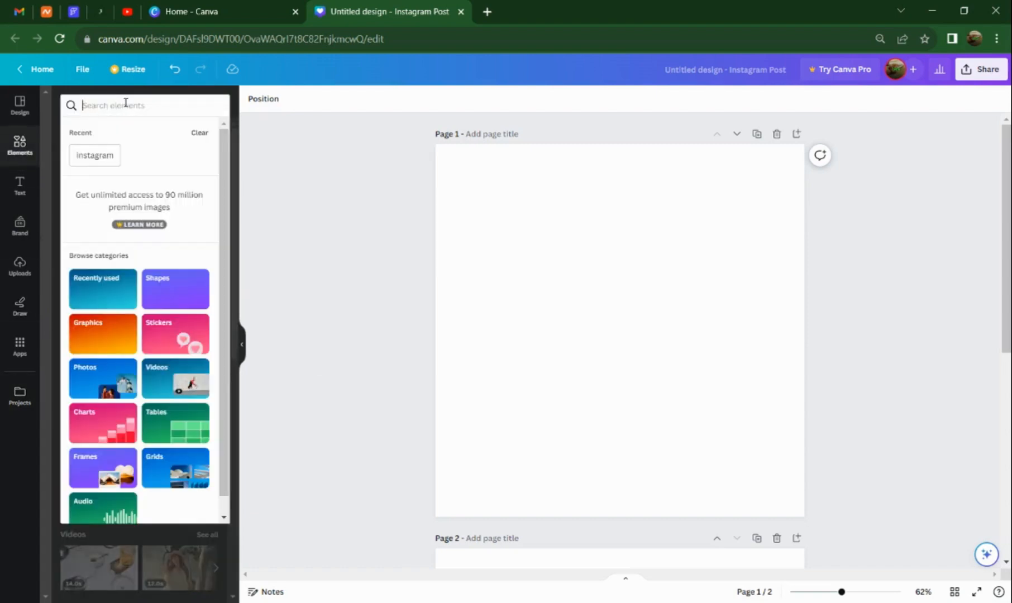
{"action": "type", "text": "gr"}
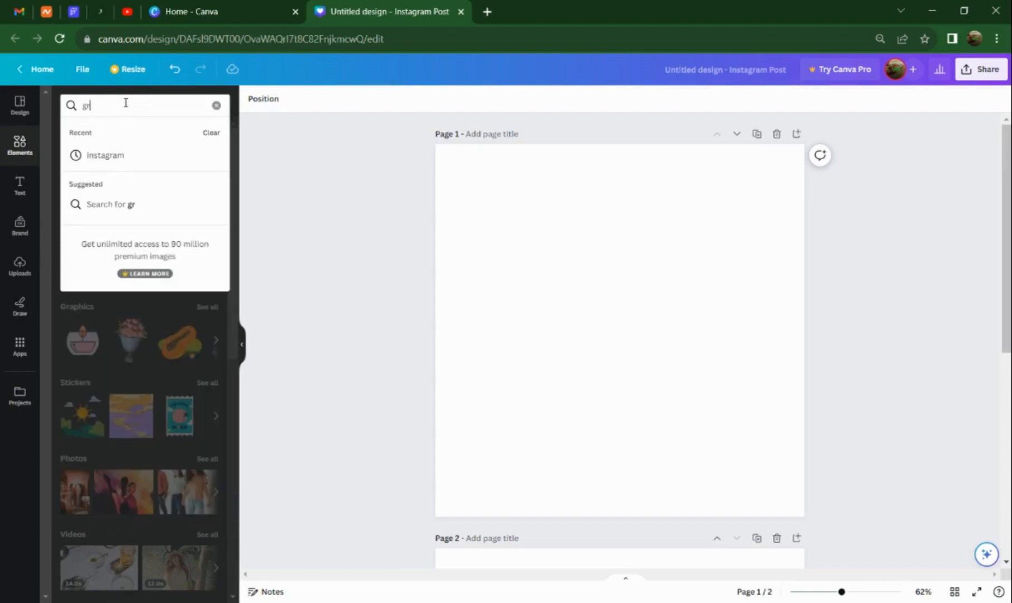
{"action": "type", "text": "eek ph"}
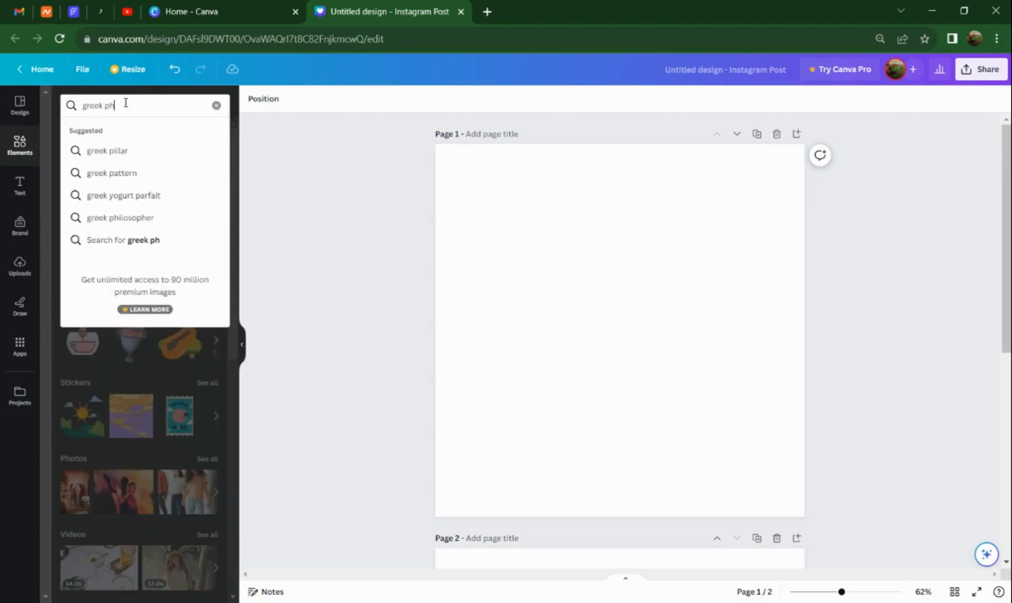
{"action": "type", "text": "ilospher"}
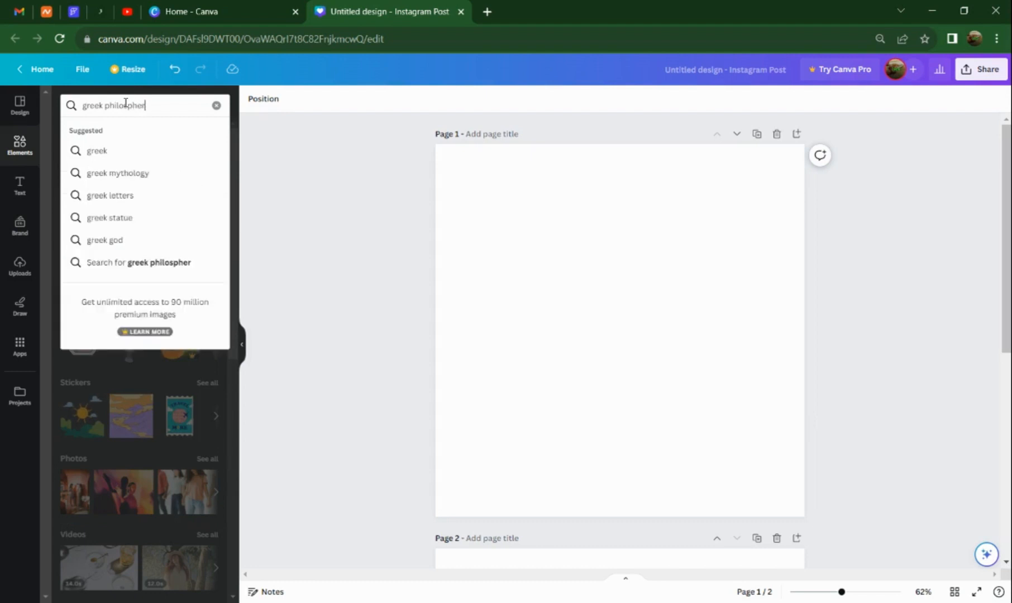
{"action": "key", "text": "Return"}
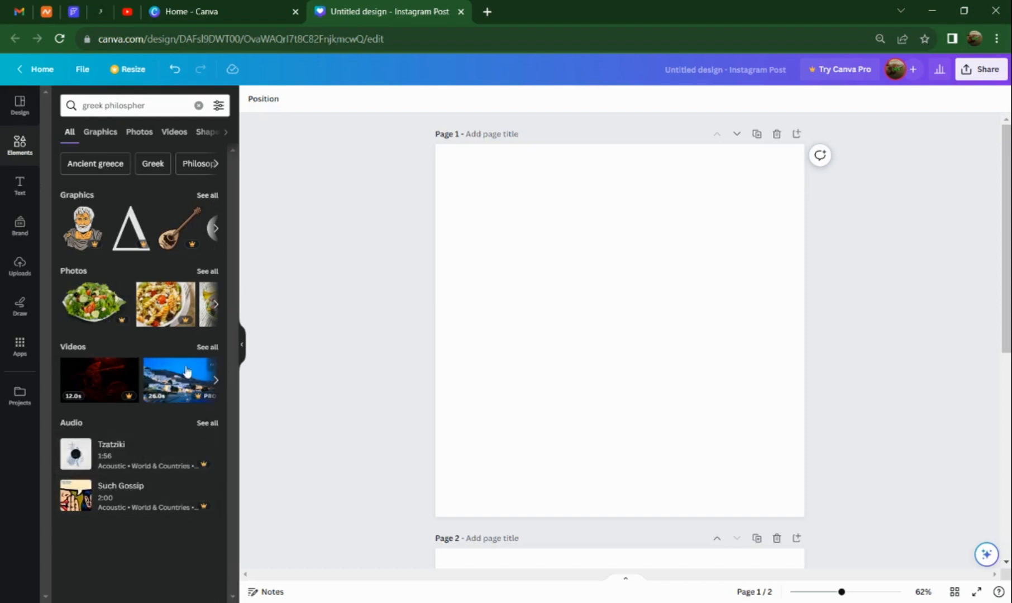
Show all photo results for the greek philospher search and browse through them.
{"action": "left_click", "coordinate": [207, 272]}
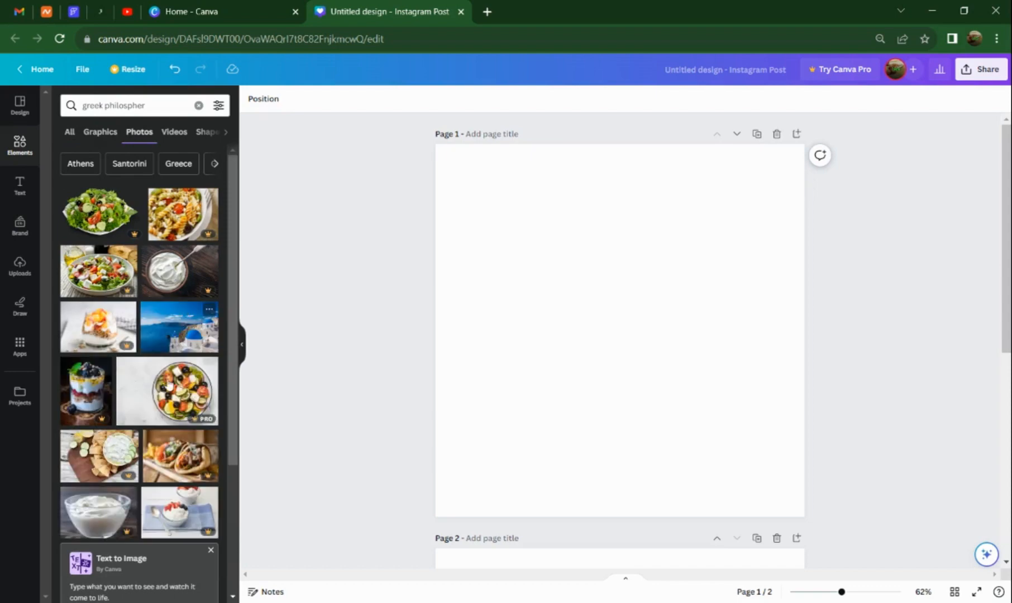
{"action": "scroll", "coordinate": [129, 273], "scroll_direction": "down", "scroll_amount": 3}
{"action": "scroll", "coordinate": [169, 397], "scroll_direction": "down", "scroll_amount": 4}
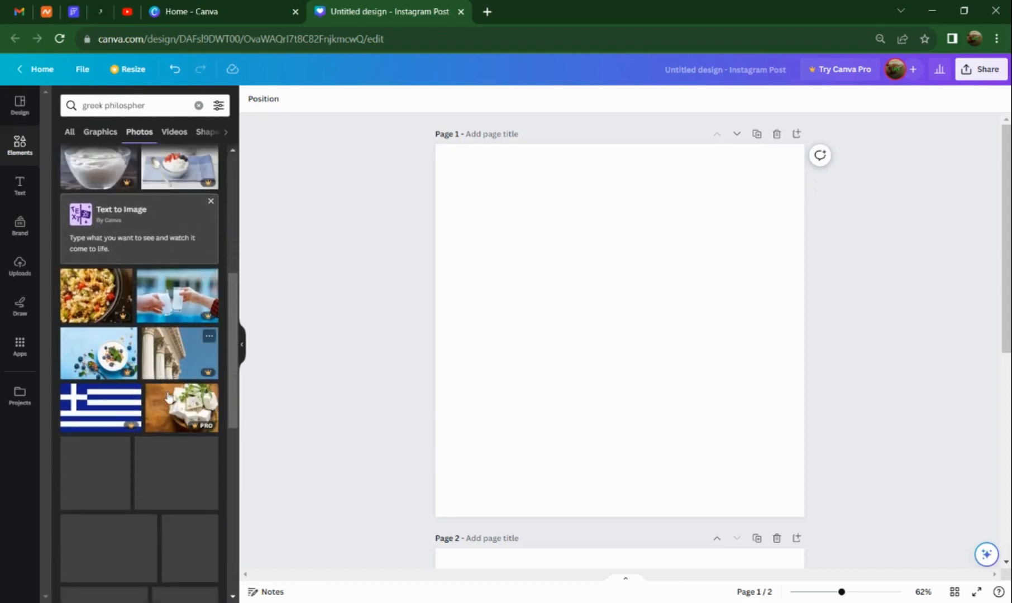
{"action": "scroll", "coordinate": [169, 397], "scroll_direction": "up", "scroll_amount": 6}
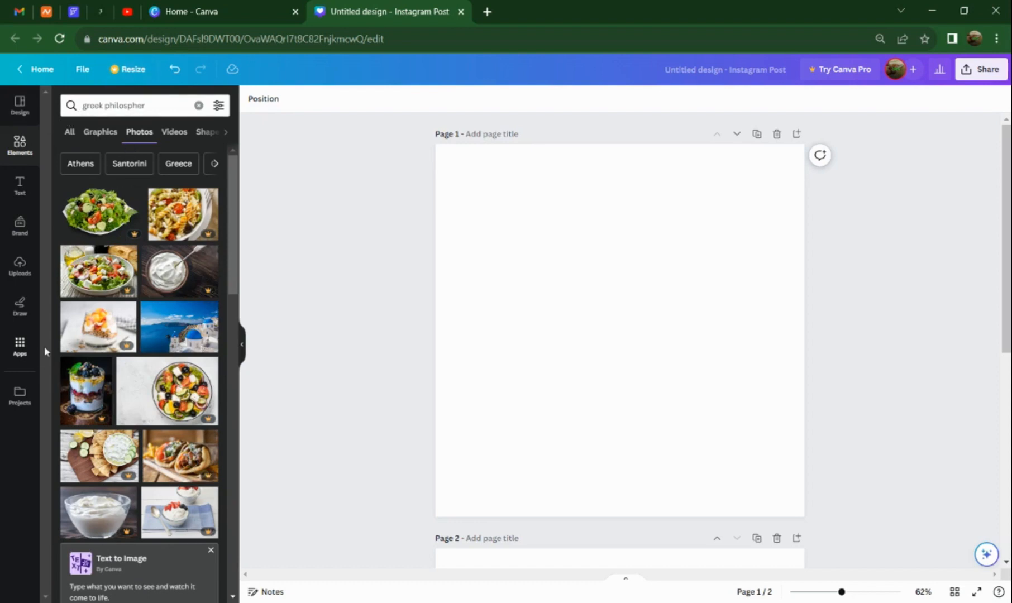
{"action": "scroll", "coordinate": [123, 325], "scroll_direction": "down", "scroll_amount": 4}
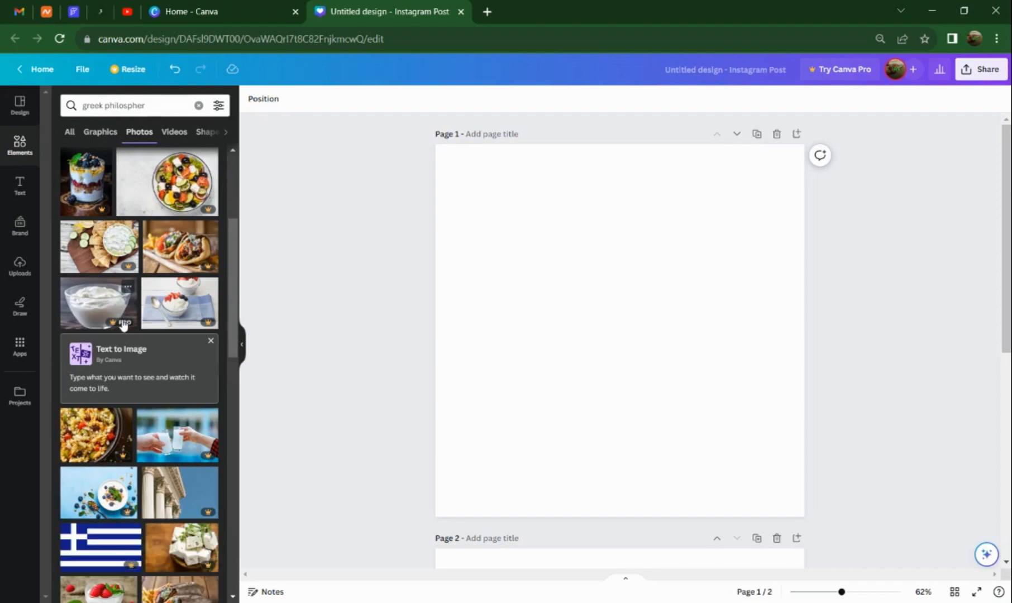
{"action": "scroll", "coordinate": [124, 330], "scroll_direction": "down", "scroll_amount": 7}
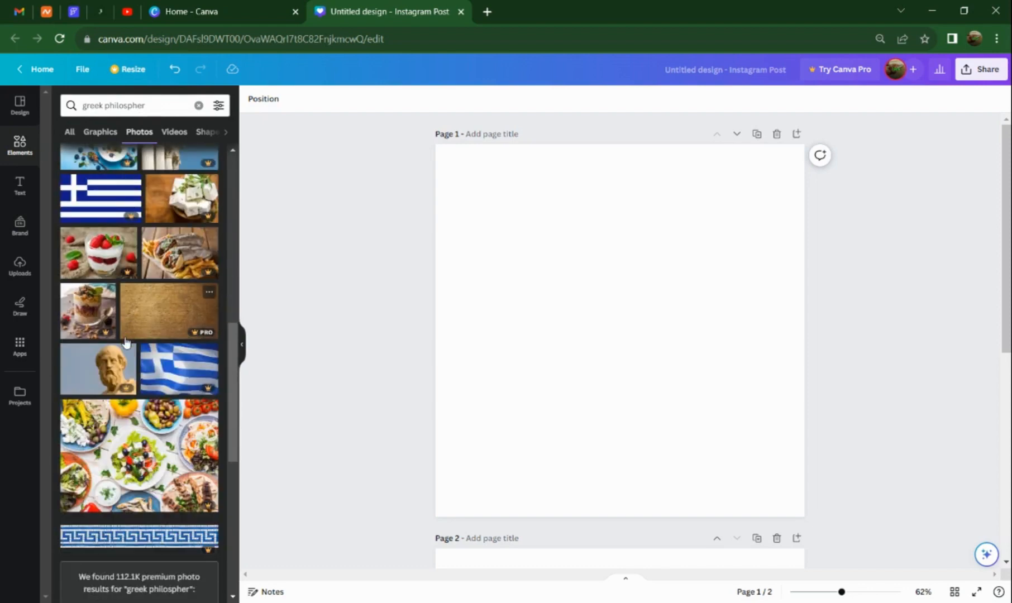
{"action": "scroll", "coordinate": [126, 342], "scroll_direction": "up", "scroll_amount": 15}
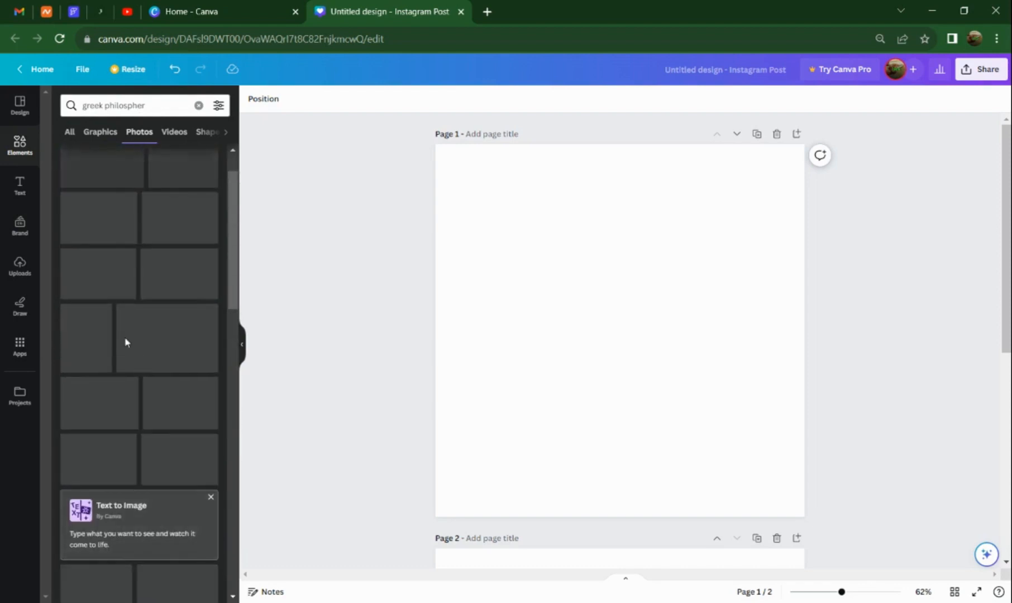
Open Photos from the More from Canva apps so it is back among the editor's side shortcuts.
{"action": "left_click", "coordinate": [20, 346]}
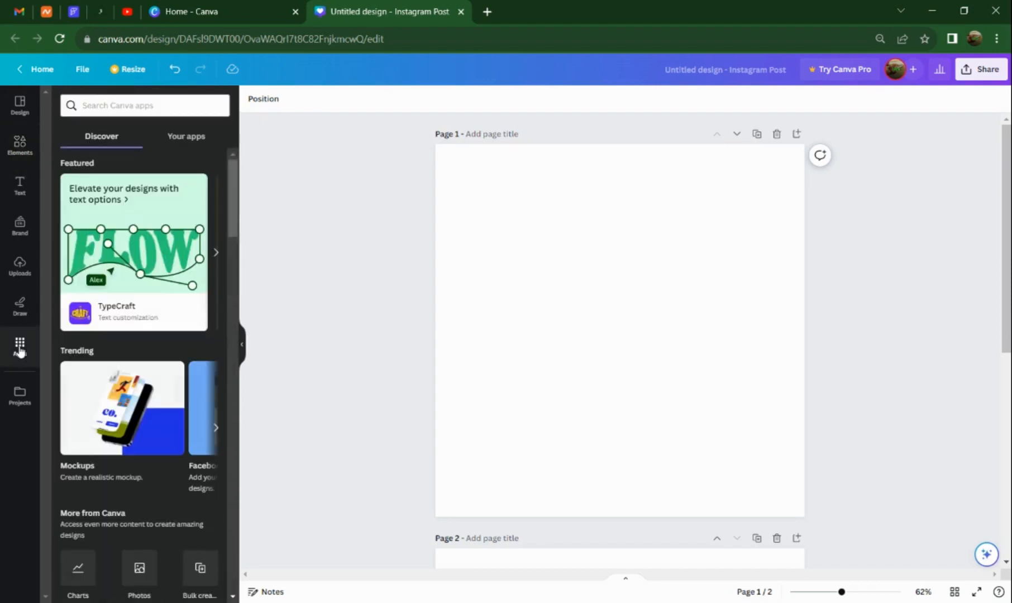
{"action": "scroll", "coordinate": [188, 398], "scroll_direction": "down", "scroll_amount": 3}
{"action": "scroll", "coordinate": [187, 400], "scroll_direction": "down", "scroll_amount": 1}
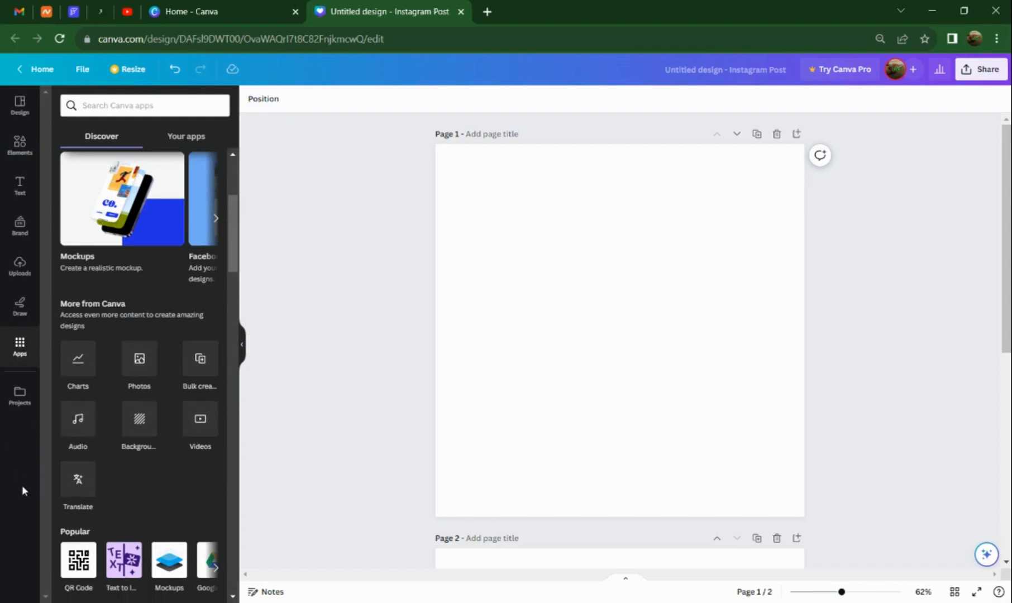
{"action": "left_click", "coordinate": [139, 364]}
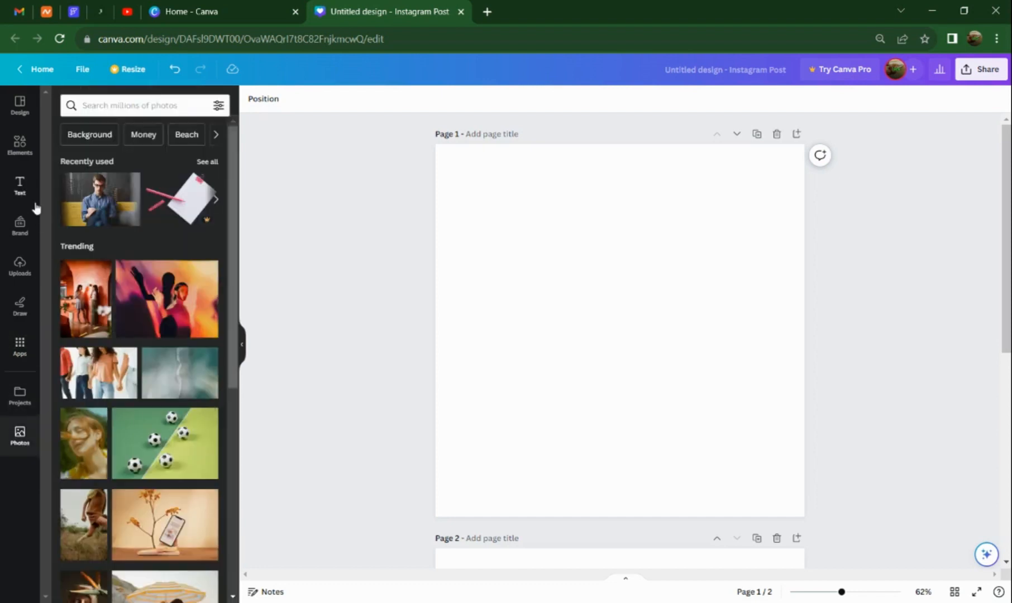
Open Videos from the More from Canva apps to add it to the side shortcuts.
{"action": "left_click", "coordinate": [19, 351]}
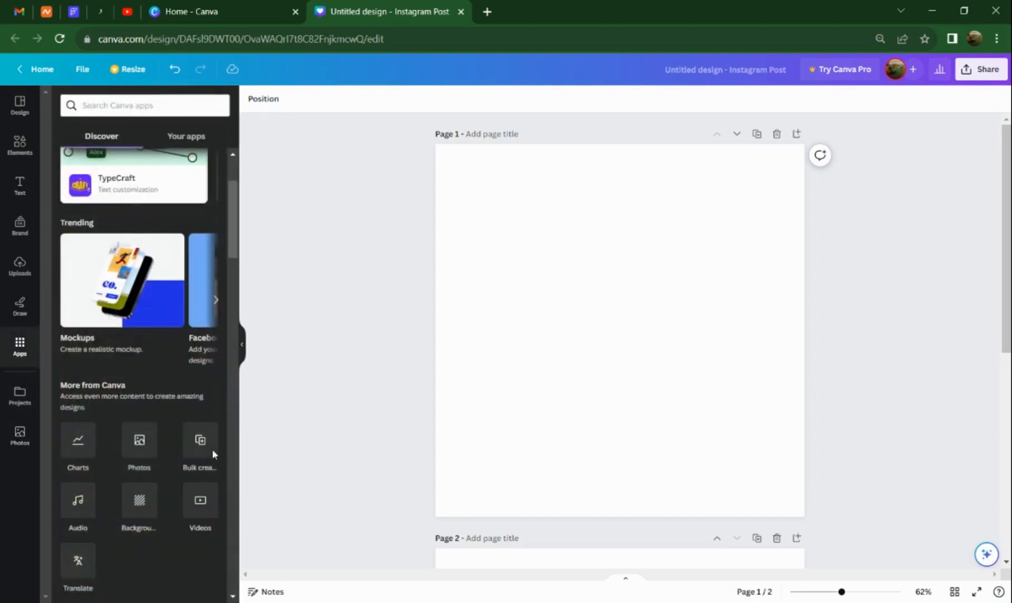
{"action": "scroll", "coordinate": [204, 457], "scroll_direction": "down", "scroll_amount": 1}
{"action": "left_click", "coordinate": [201, 442]}
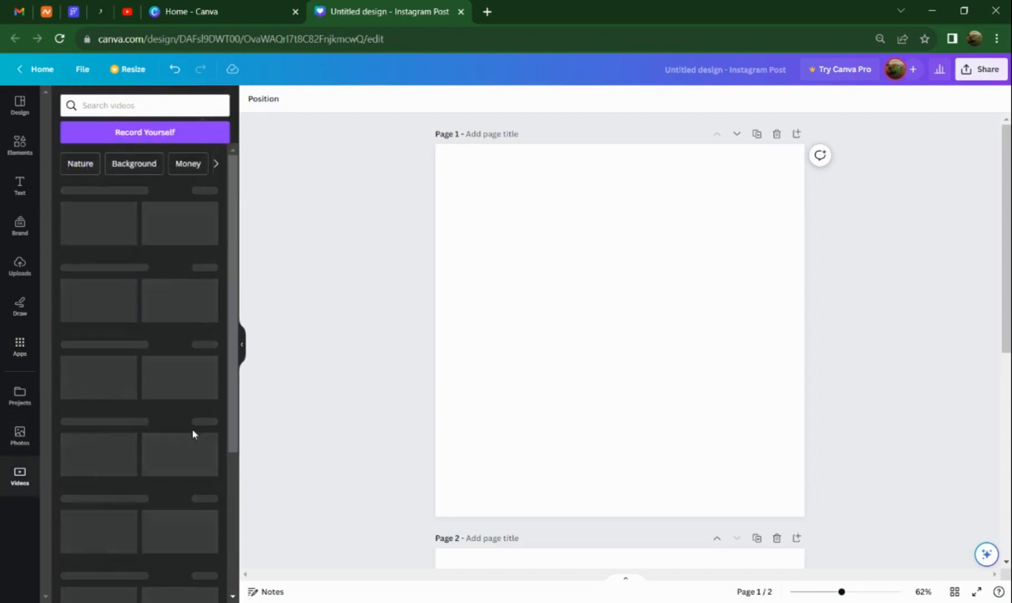
Add Audio to the side shortcuts from the Canva apps, and view the Mockups app's details before returning to the list.
{"action": "left_click", "coordinate": [19, 347]}
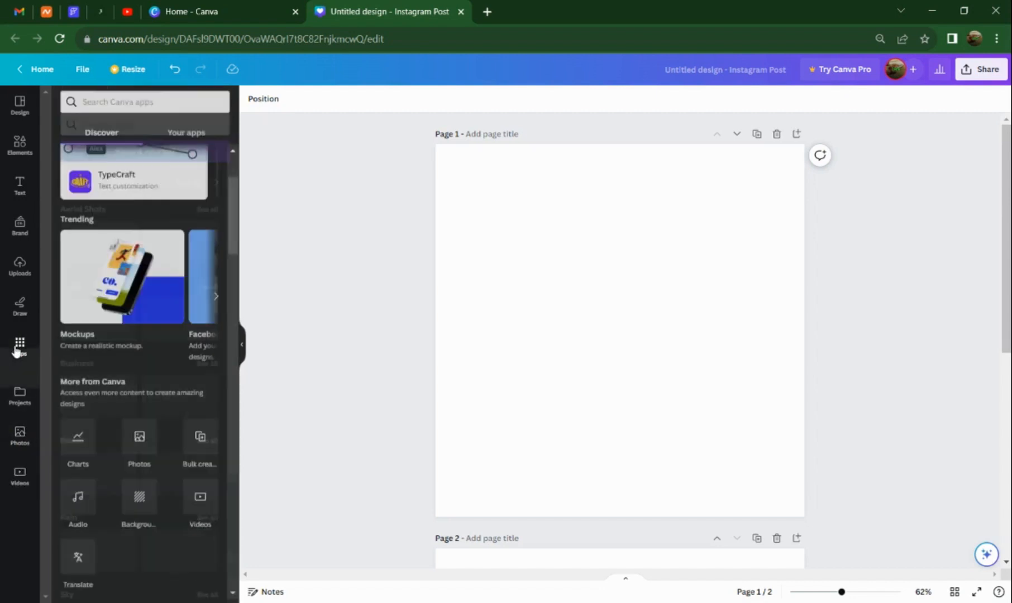
{"action": "scroll", "coordinate": [94, 461], "scroll_direction": "down", "scroll_amount": 2}
{"action": "left_click", "coordinate": [82, 389]}
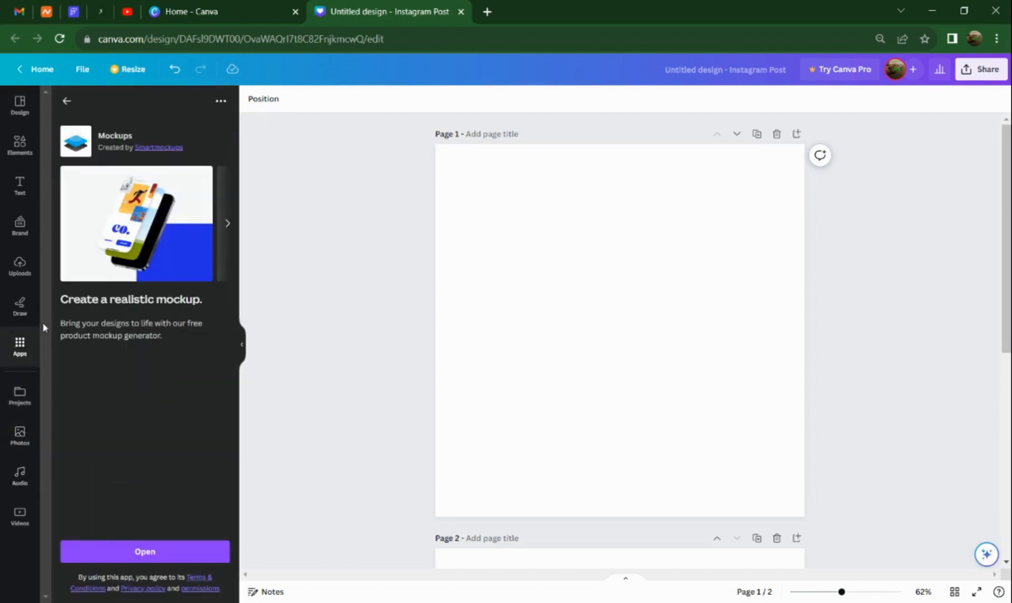
{"action": "left_click", "coordinate": [67, 100]}
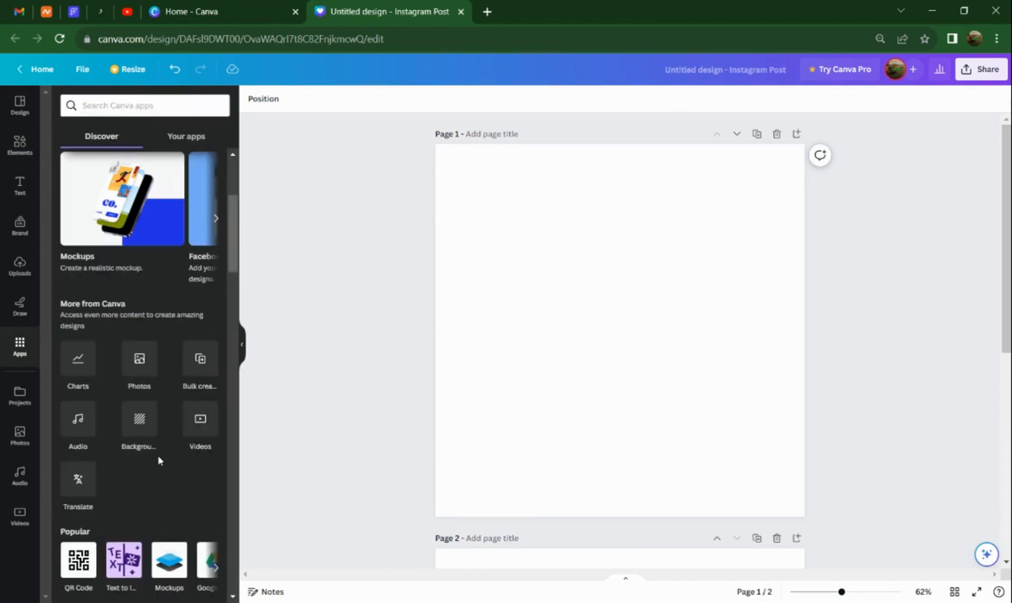
Open the Background app and apply the orange room photo with the wicker chair as page 1's background.
{"action": "left_click", "coordinate": [139, 368]}
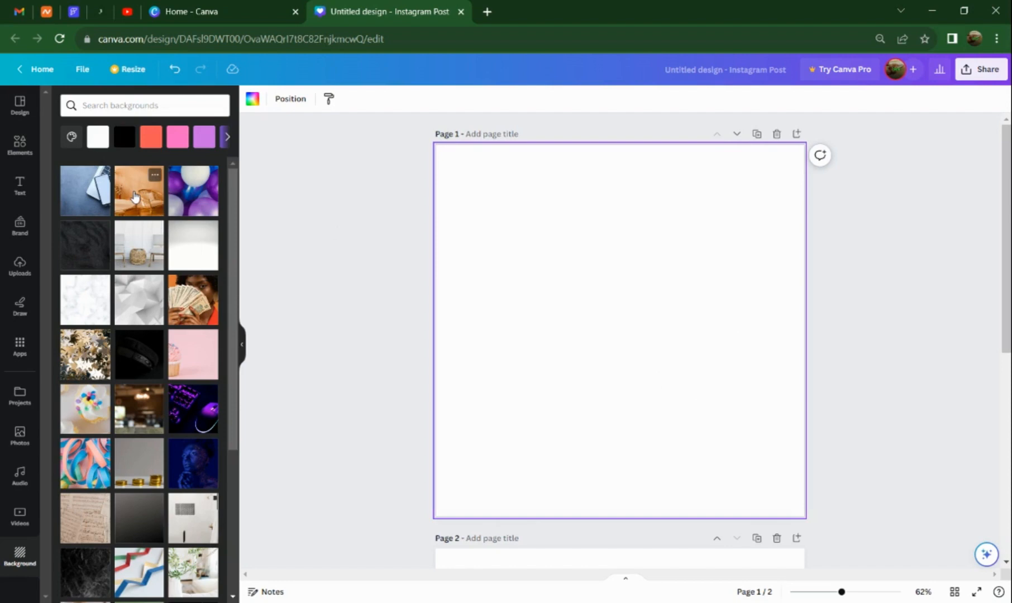
{"action": "left_click", "coordinate": [132, 197]}
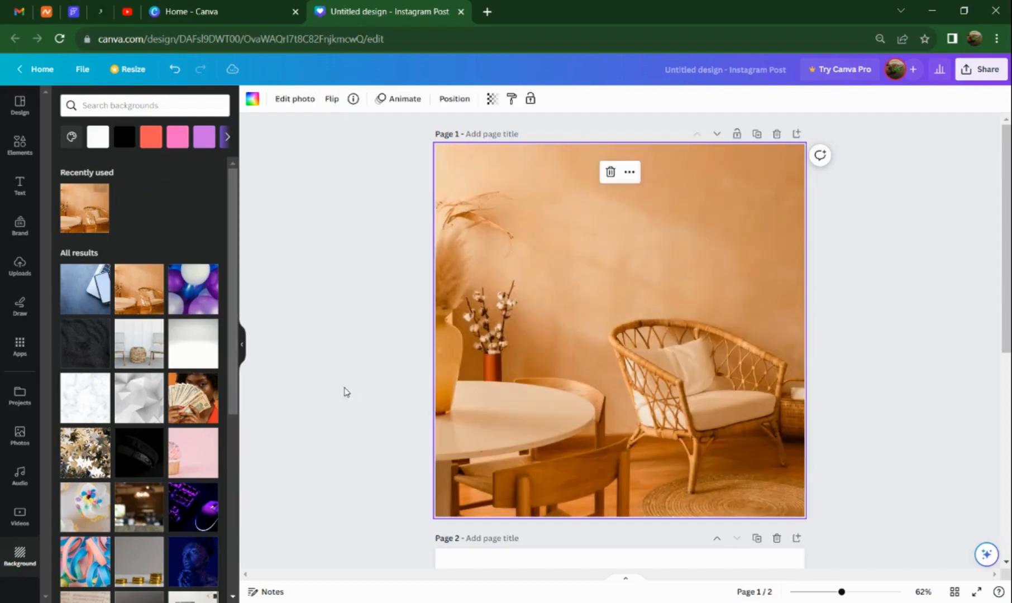
{"action": "left_click", "coordinate": [371, 253]}
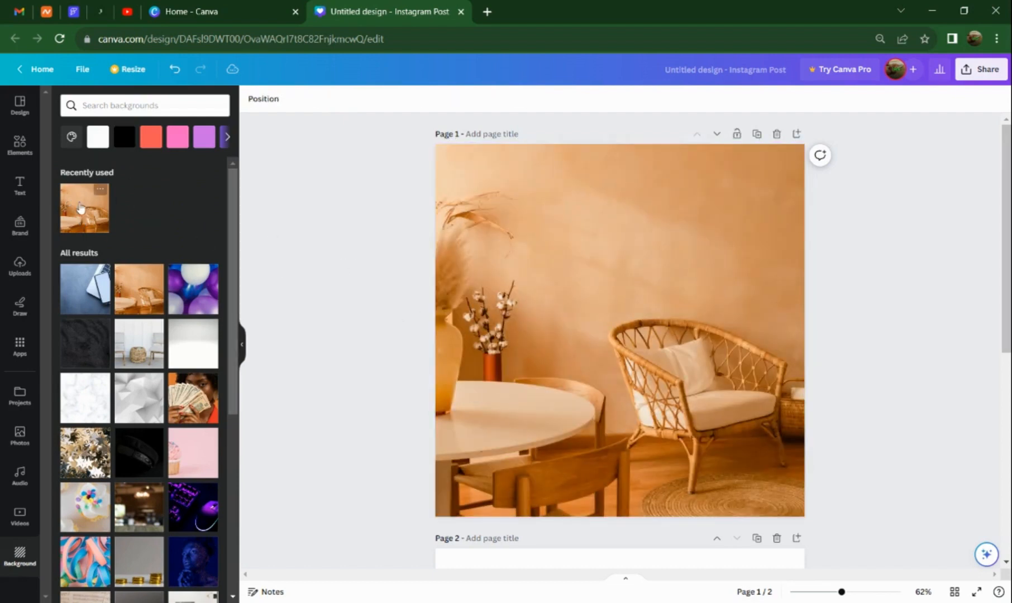
Add the "welcome little one!" text combination to page 1 and place it on the wall above the wicker chair.
{"action": "left_click", "coordinate": [23, 148]}
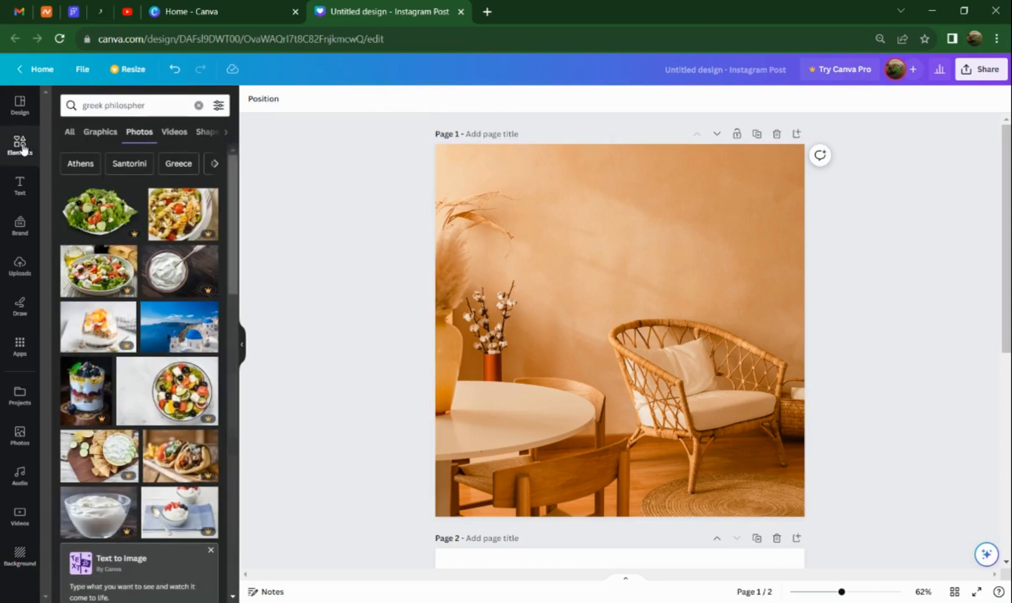
{"action": "left_click", "coordinate": [12, 190]}
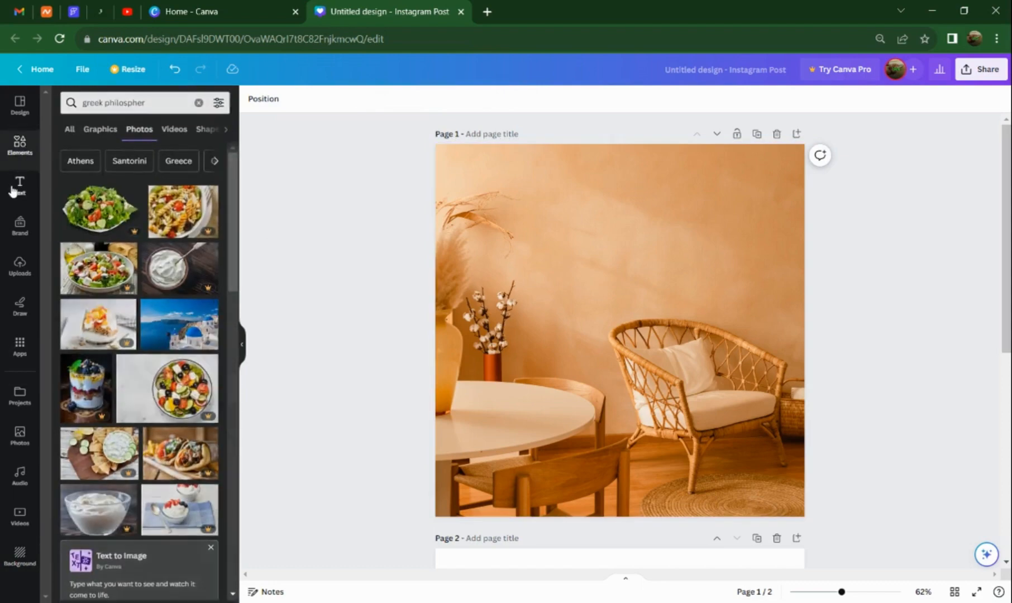
{"action": "scroll", "coordinate": [136, 380], "scroll_direction": "down", "scroll_amount": 15}
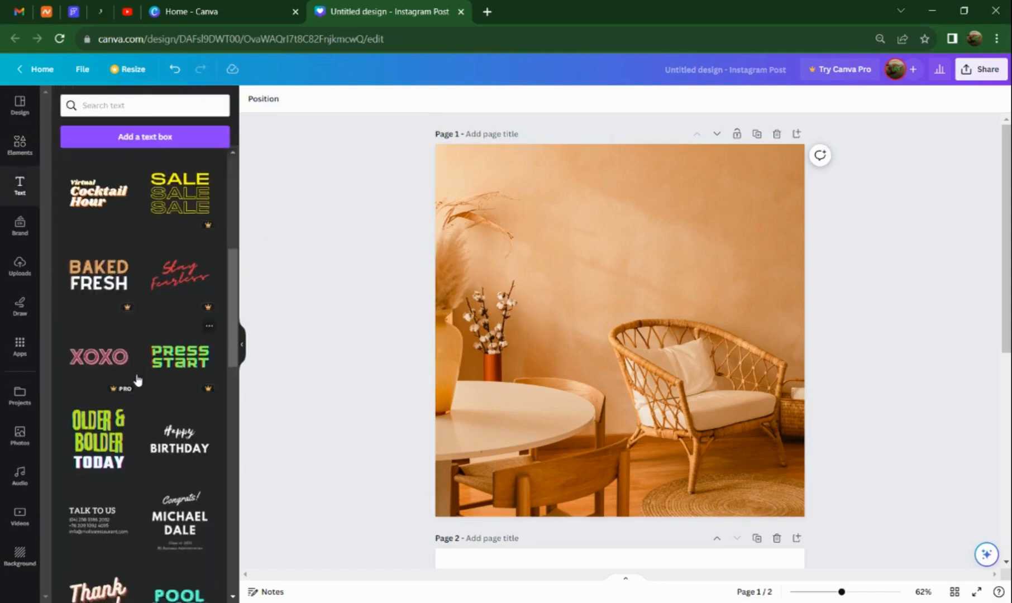
{"action": "scroll", "coordinate": [147, 378], "scroll_direction": "down", "scroll_amount": 5}
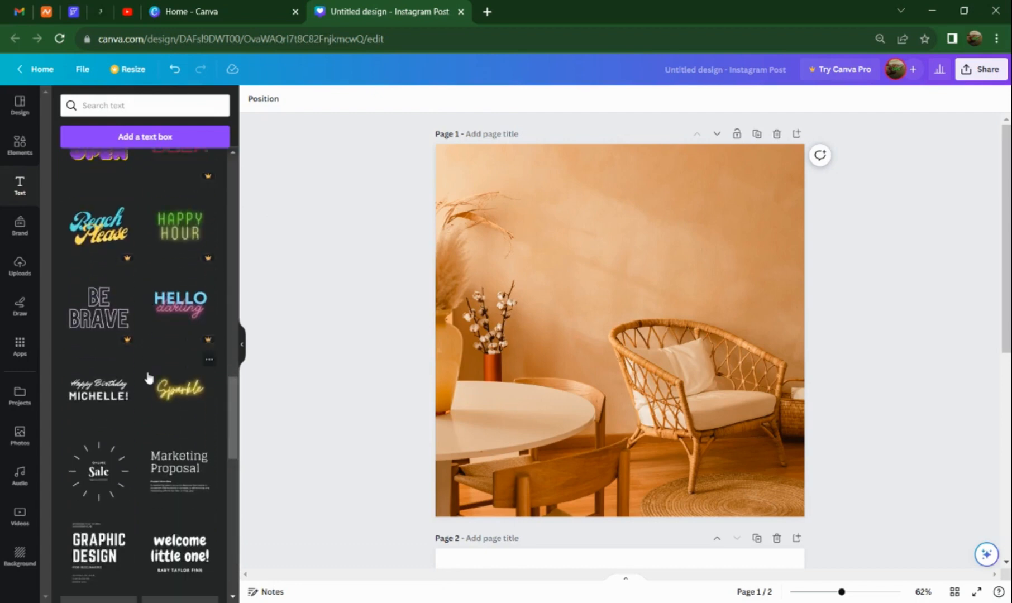
{"action": "scroll", "coordinate": [147, 377], "scroll_direction": "up", "scroll_amount": 2}
{"action": "scroll", "coordinate": [147, 378], "scroll_direction": "down", "scroll_amount": 3}
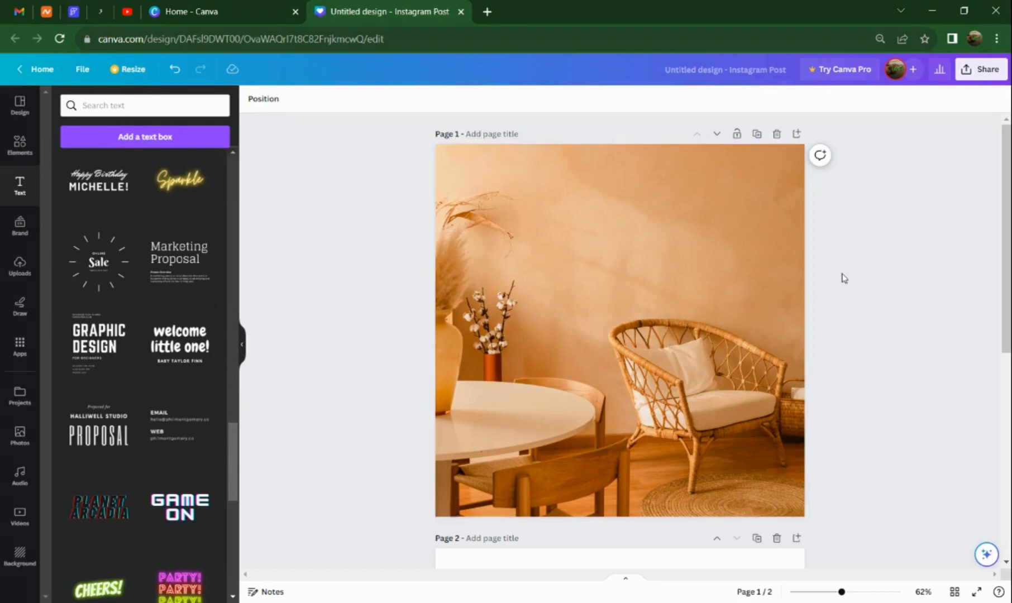
{"action": "left_click", "coordinate": [180, 339]}
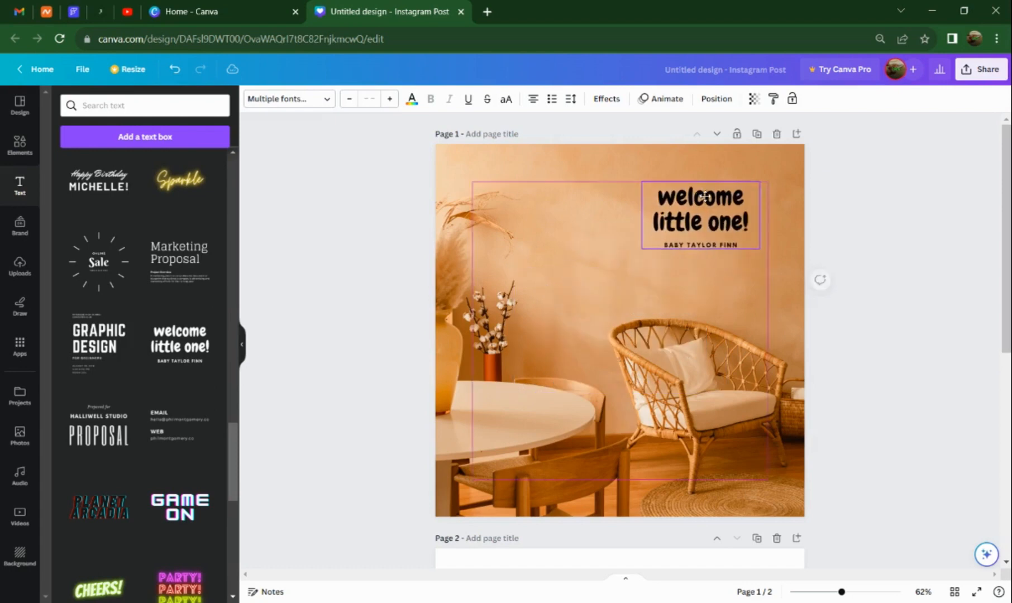
{"action": "left_click_drag", "start_coordinate": [700, 197], "coordinate": [702, 199]}
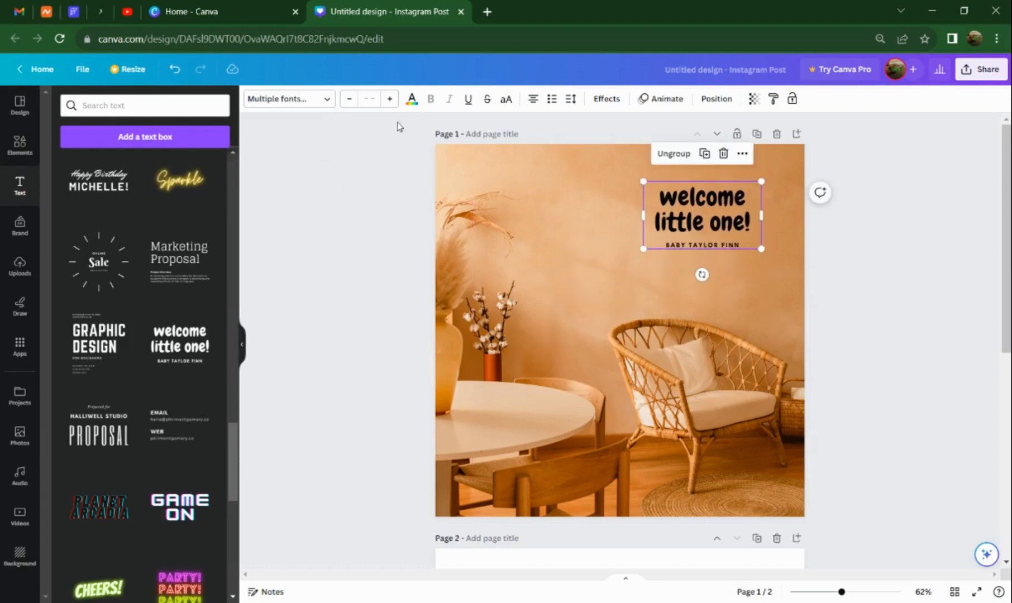
Change the colour of the "welcome little one!" text group to white and deselect it.
{"action": "left_click", "coordinate": [412, 99]}
{"action": "left_click", "coordinate": [127, 167]}
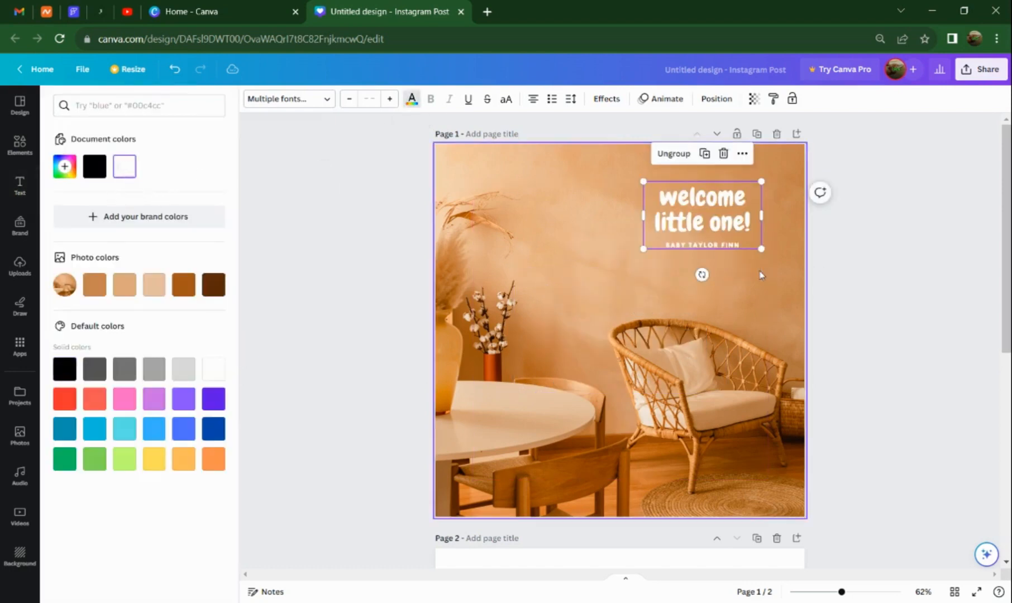
{"action": "left_click", "coordinate": [917, 313]}
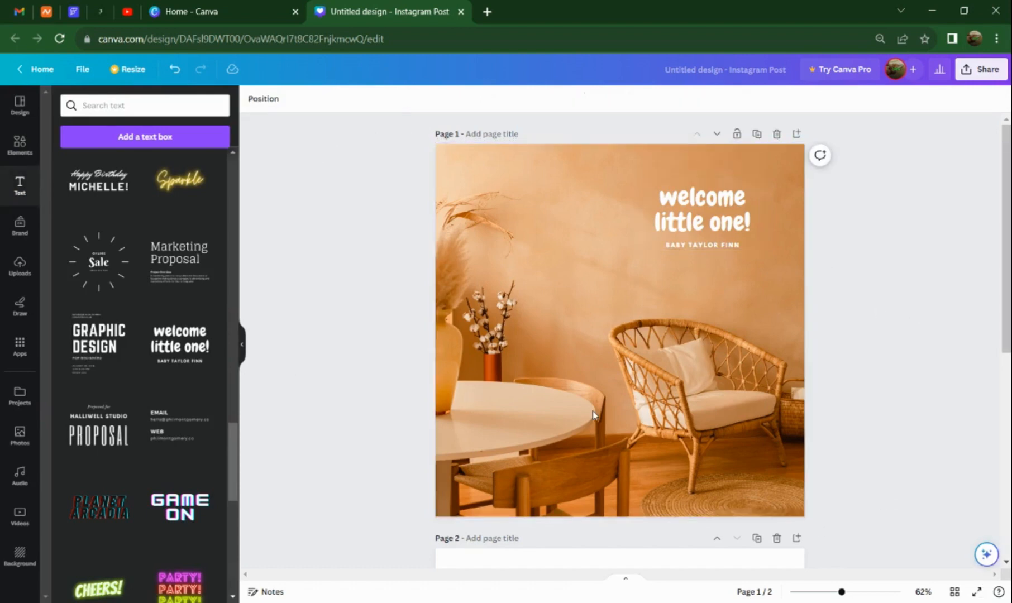
Open the design's share options and review all share, social, save and messaging options before returning to the main list.
{"action": "left_click", "coordinate": [981, 77]}
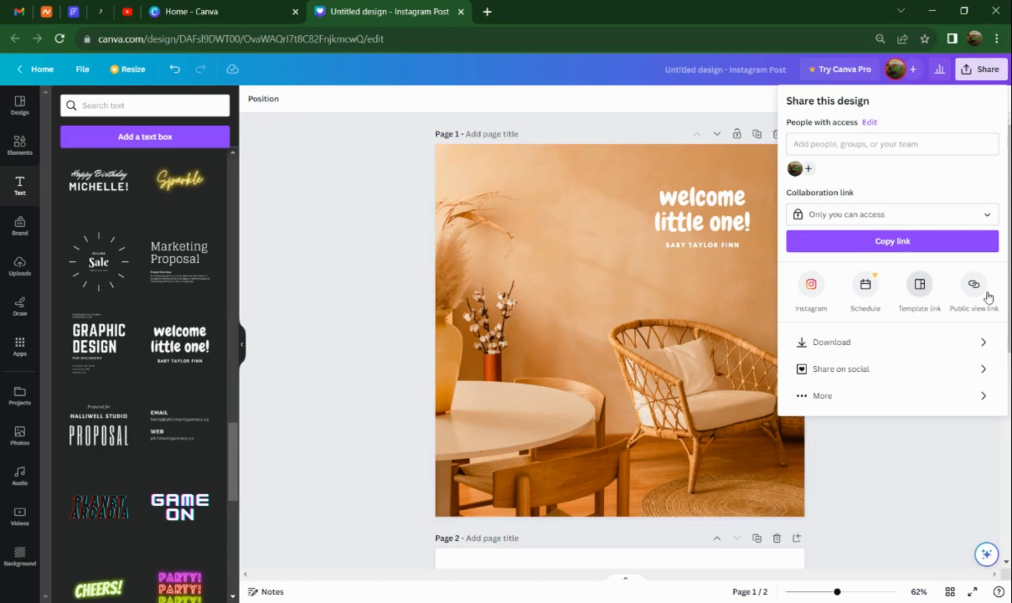
{"action": "left_click", "coordinate": [876, 400]}
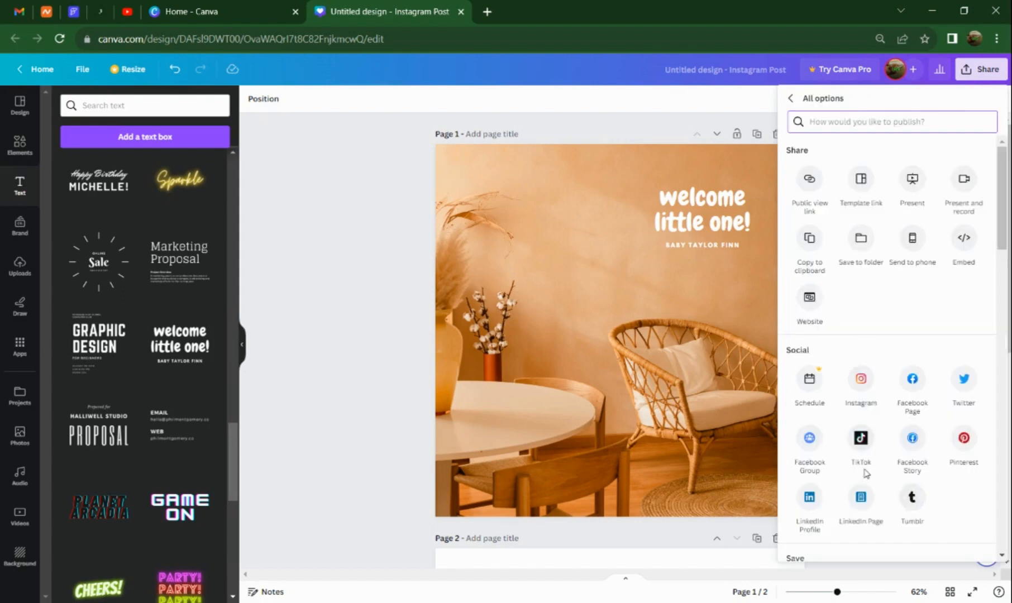
{"action": "scroll", "coordinate": [865, 464], "scroll_direction": "down", "scroll_amount": 2}
{"action": "scroll", "coordinate": [869, 459], "scroll_direction": "down", "scroll_amount": 2}
{"action": "scroll", "coordinate": [867, 319], "scroll_direction": "down", "scroll_amount": 2}
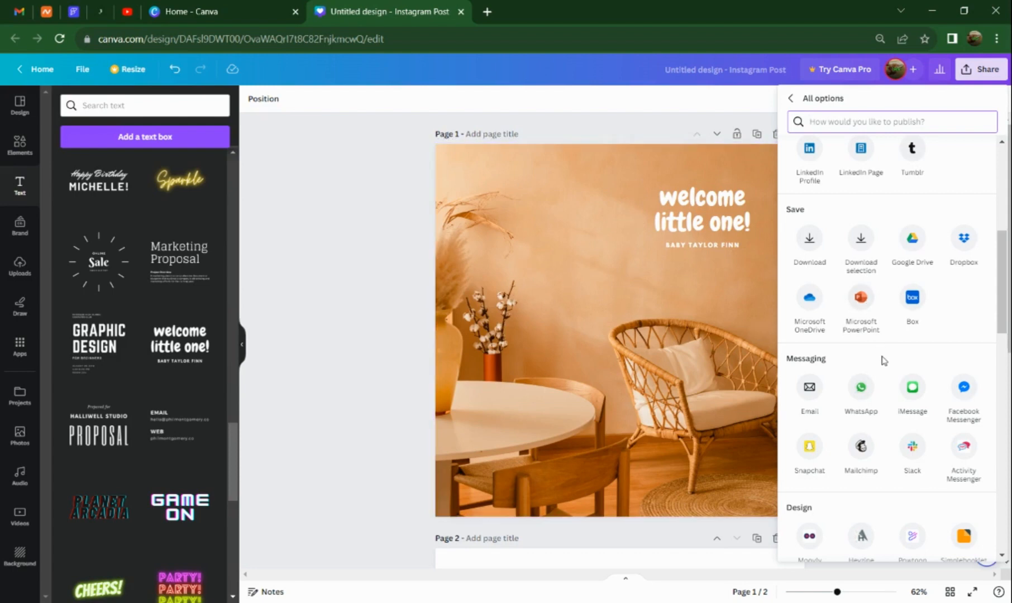
{"action": "scroll", "coordinate": [884, 361], "scroll_direction": "up", "scroll_amount": 6}
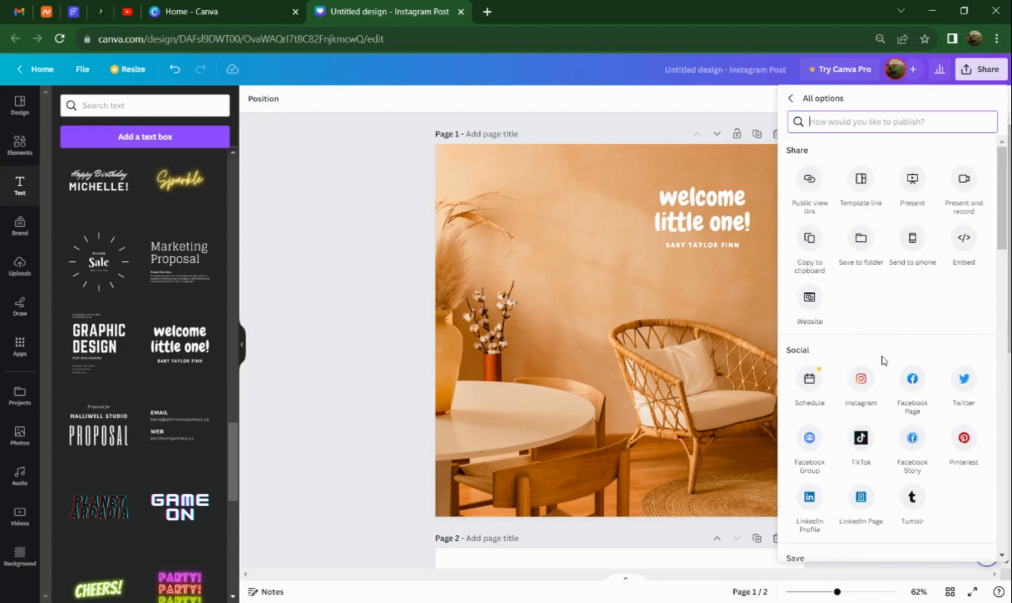
{"action": "left_click", "coordinate": [791, 99]}
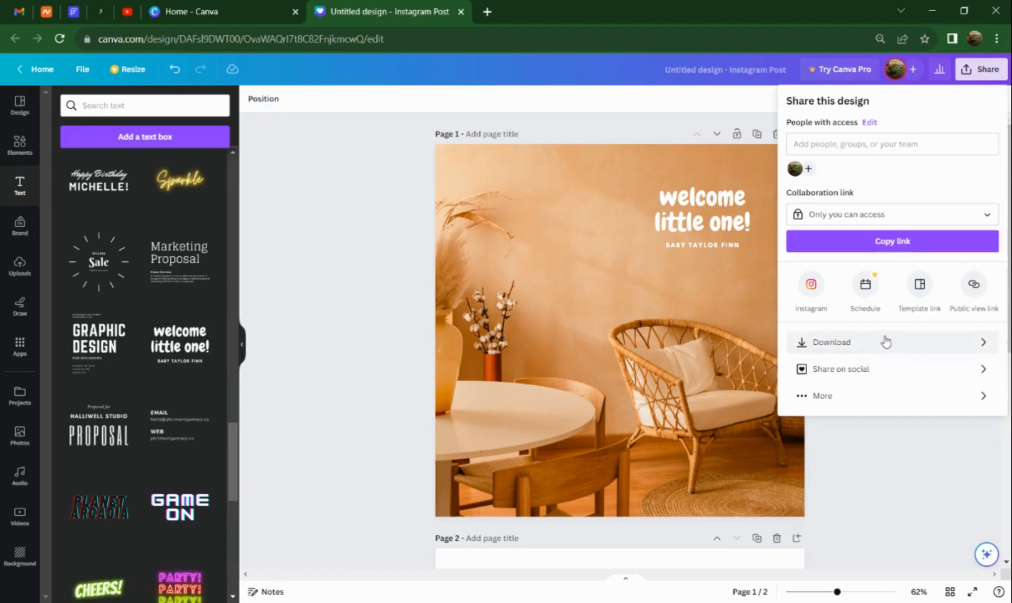
Open the download settings, review the file types while keeping PNG, and try the transparent background option.
{"action": "left_click", "coordinate": [884, 343]}
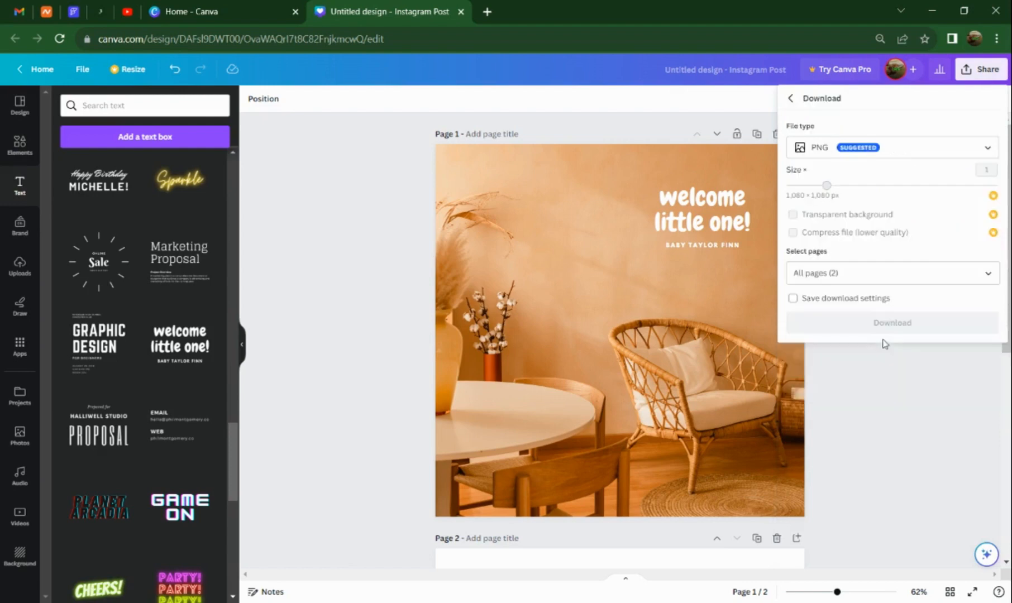
{"action": "left_click", "coordinate": [862, 152]}
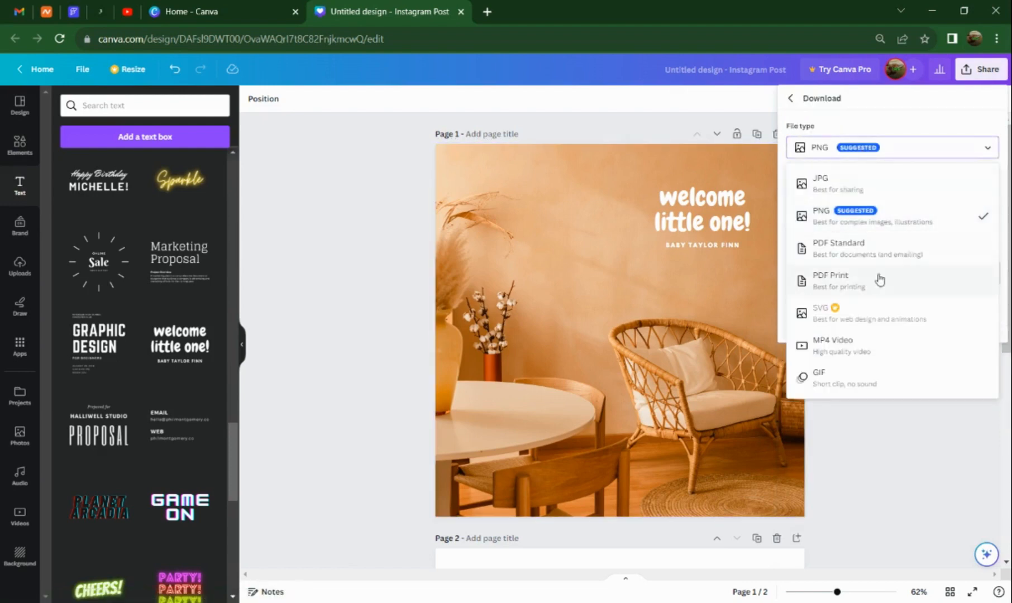
{"action": "left_click", "coordinate": [855, 154]}
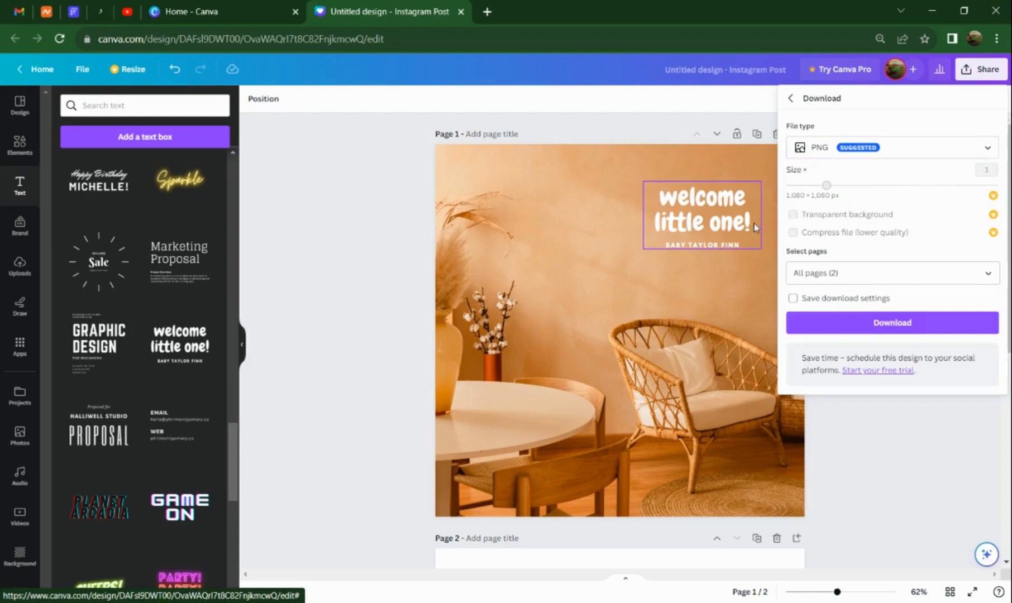
{"action": "left_click", "coordinate": [795, 214]}
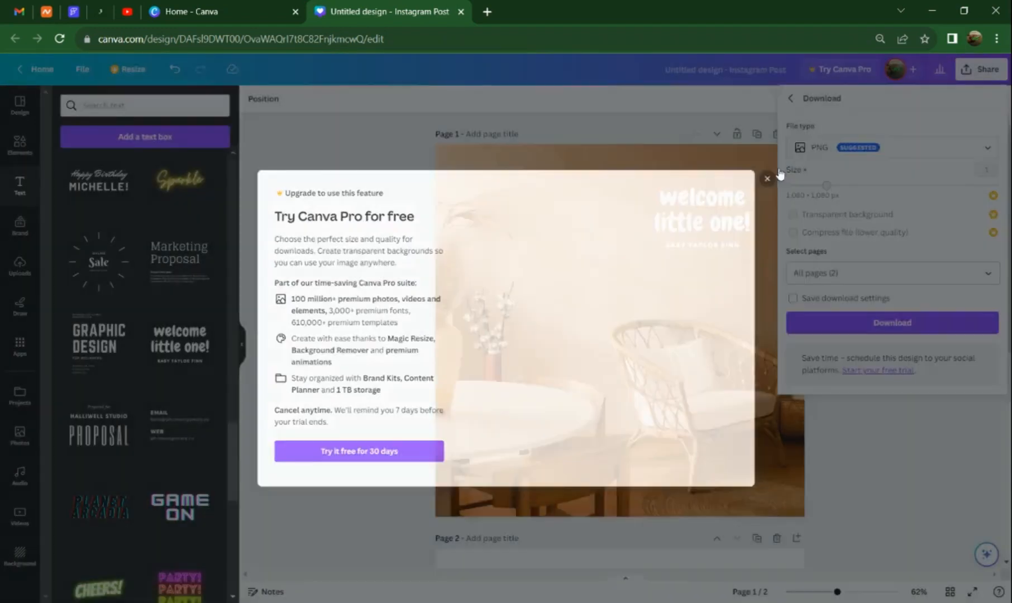
{"action": "left_click", "coordinate": [777, 175]}
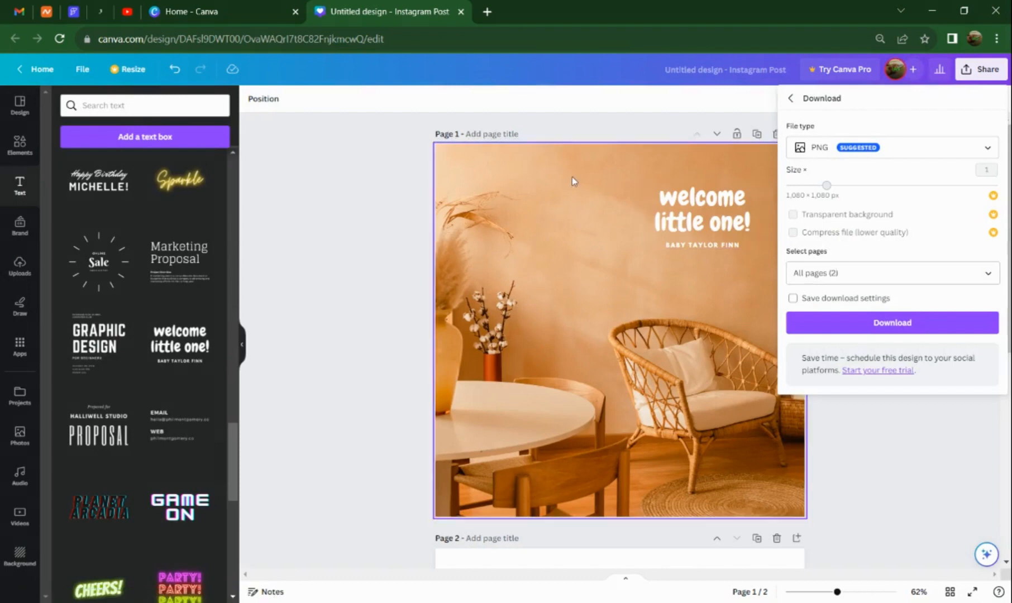
Limit the download's page selection to page 1, and close the share options without downloading.
{"action": "scroll", "coordinate": [535, 388], "scroll_direction": "down", "scroll_amount": 5}
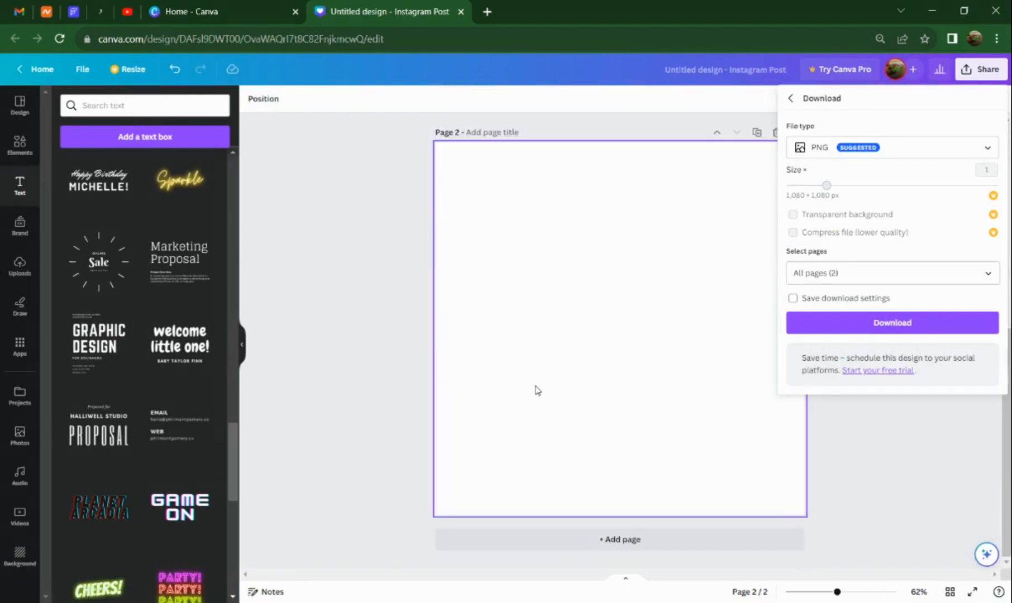
{"action": "scroll", "coordinate": [535, 389], "scroll_direction": "up", "scroll_amount": 5}
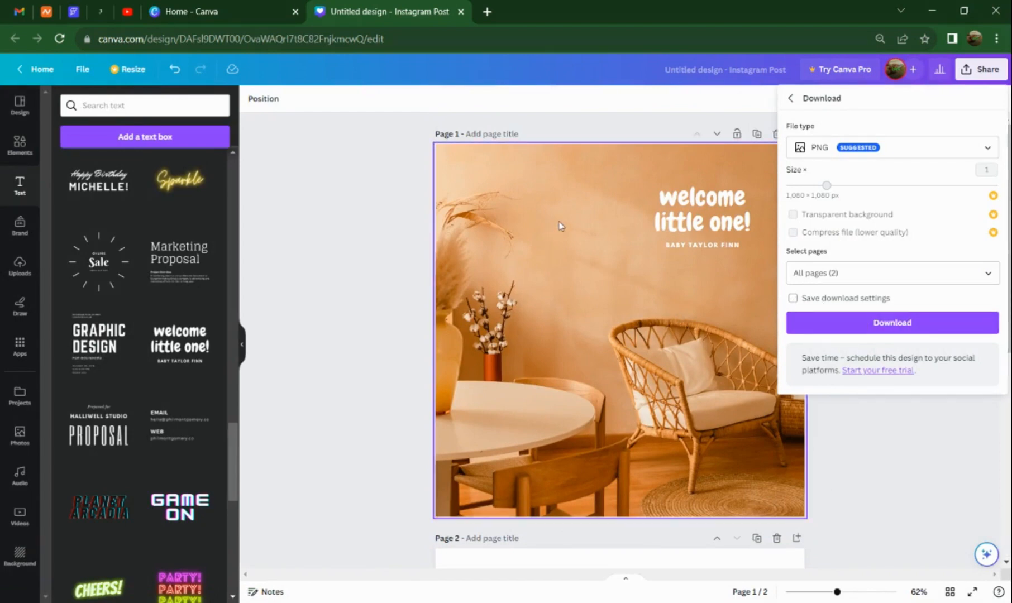
{"action": "scroll", "coordinate": [560, 224], "scroll_direction": "down", "scroll_amount": 3}
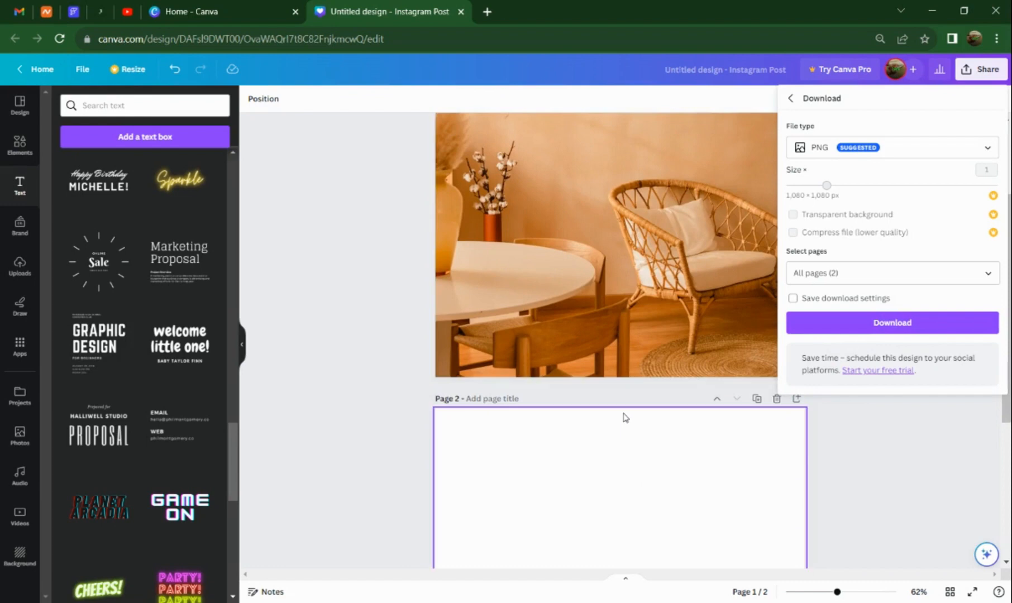
{"action": "scroll", "coordinate": [625, 418], "scroll_direction": "up", "scroll_amount": 3}
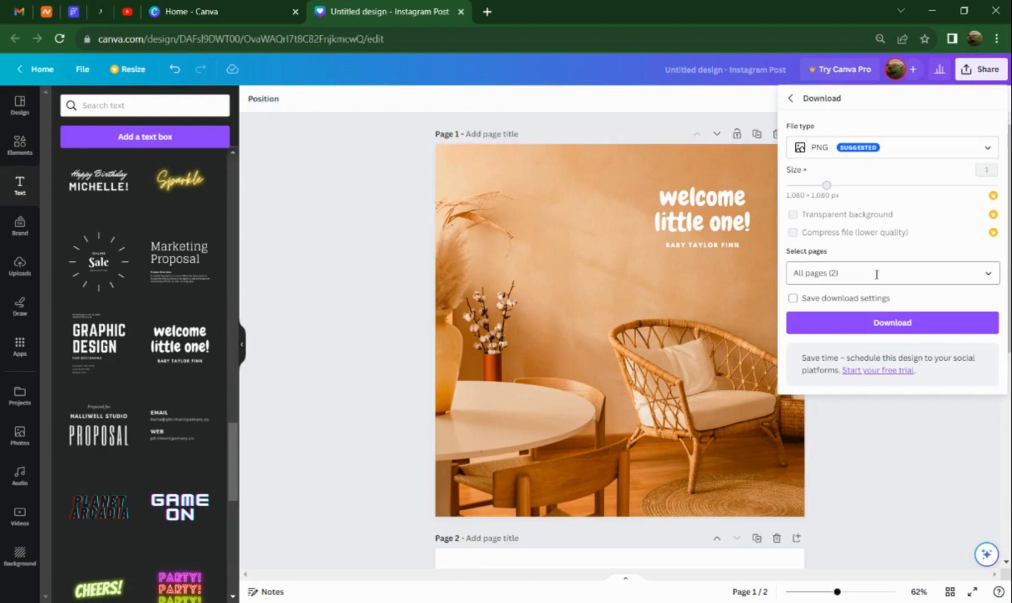
{"action": "scroll", "coordinate": [542, 309], "scroll_direction": "down", "scroll_amount": 7}
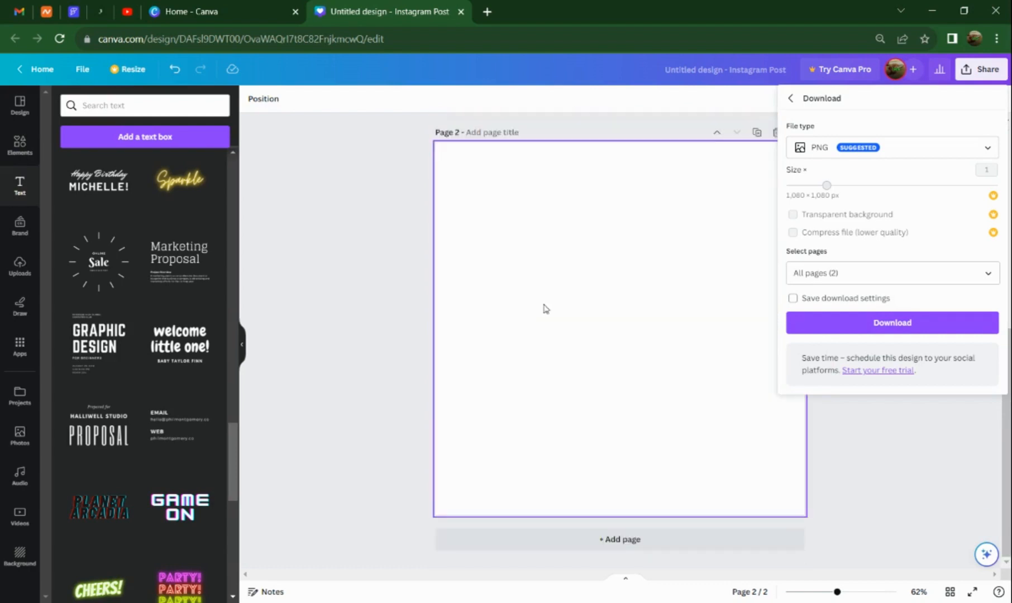
{"action": "scroll", "coordinate": [546, 308], "scroll_direction": "up", "scroll_amount": 7}
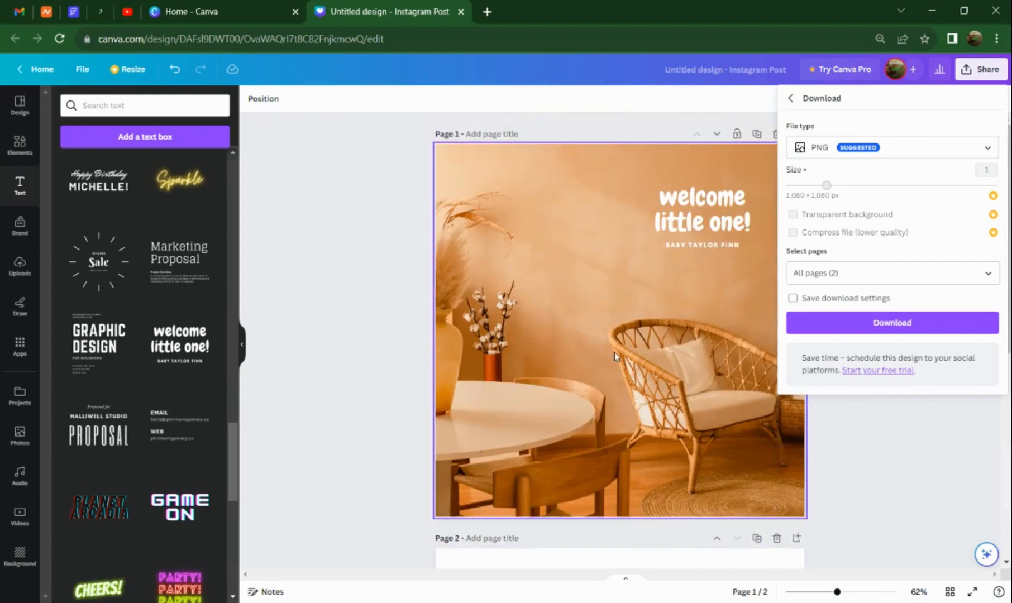
{"action": "left_click", "coordinate": [873, 275]}
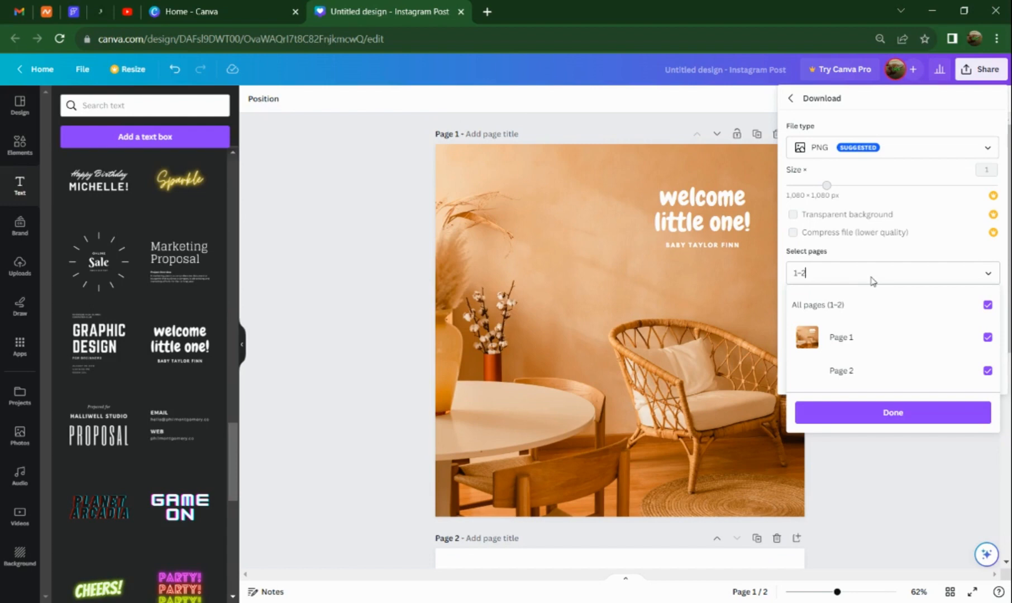
{"action": "left_click", "coordinate": [859, 274]}
{"action": "left_click", "coordinate": [862, 277]}
{"action": "left_click", "coordinate": [986, 306]}
{"action": "left_click", "coordinate": [904, 347]}
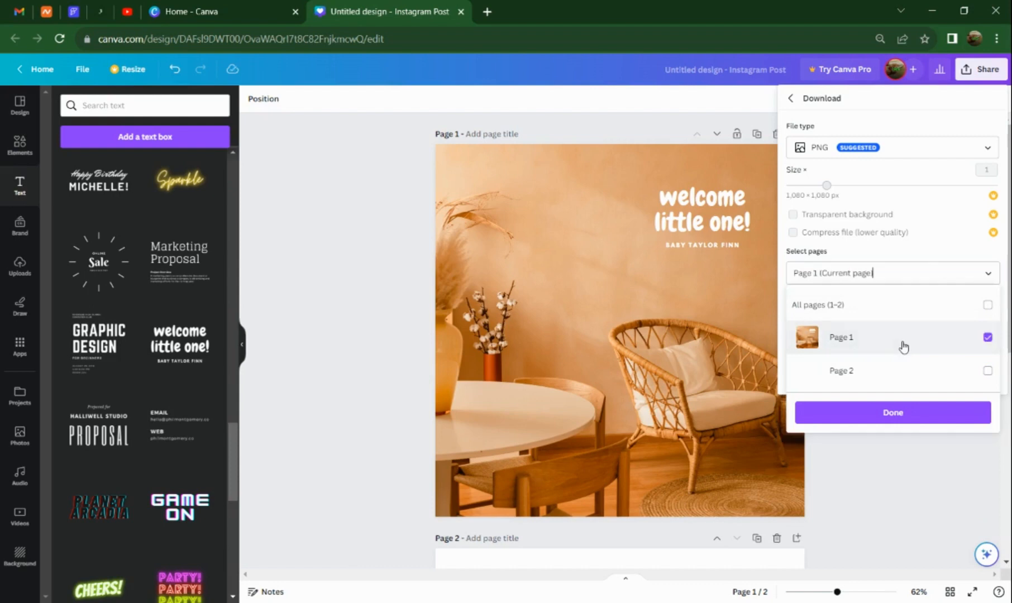
{"action": "left_click", "coordinate": [875, 414]}
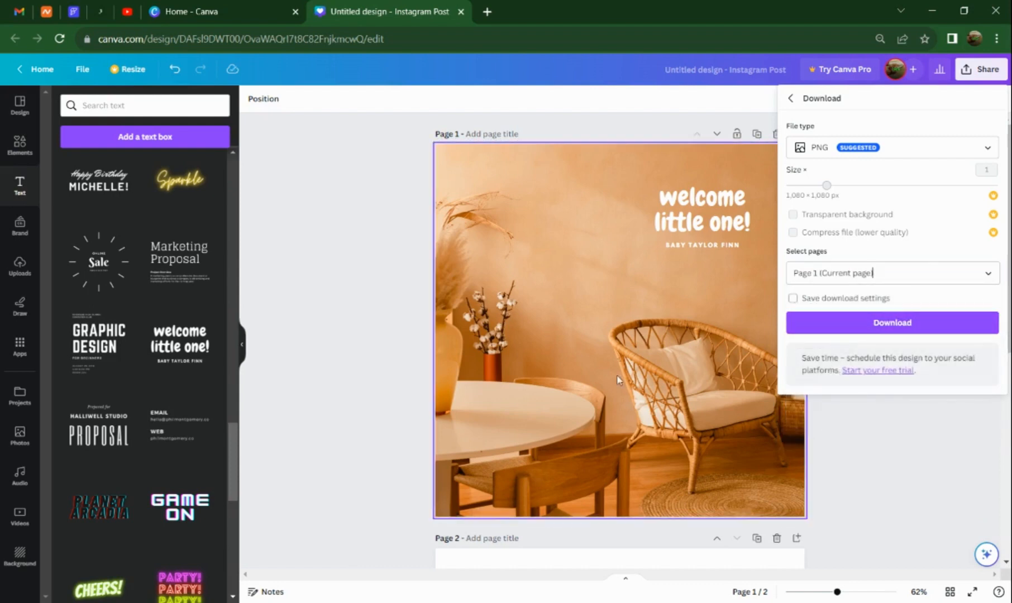
{"action": "left_click", "coordinate": [790, 98]}
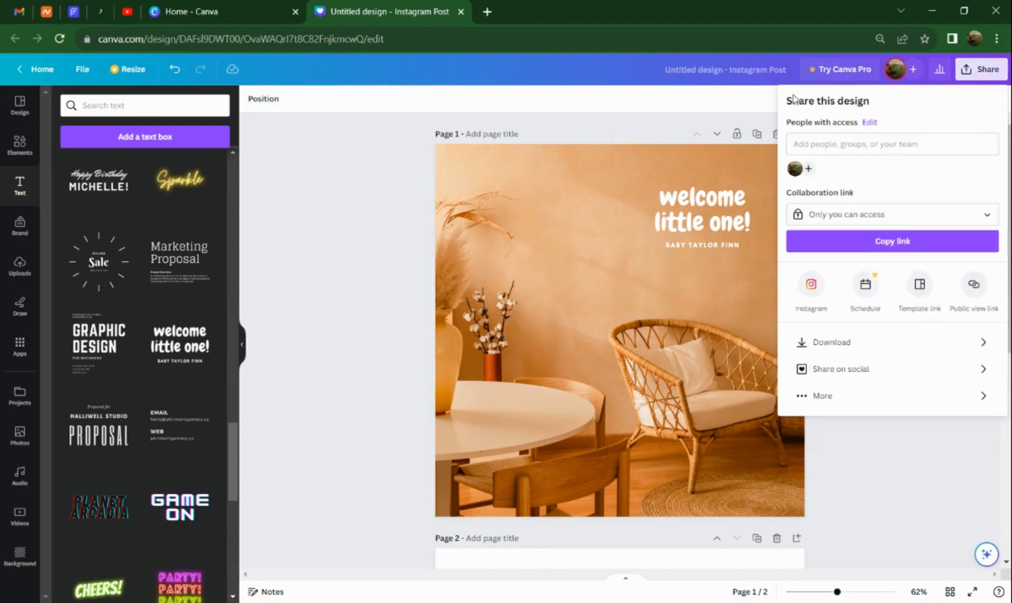
{"action": "left_click", "coordinate": [365, 286]}
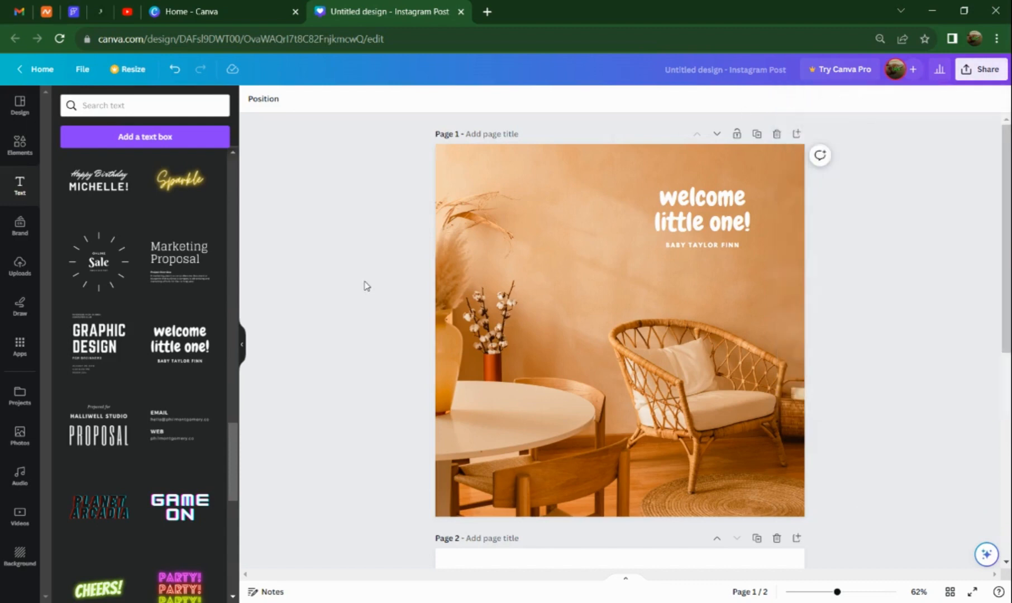